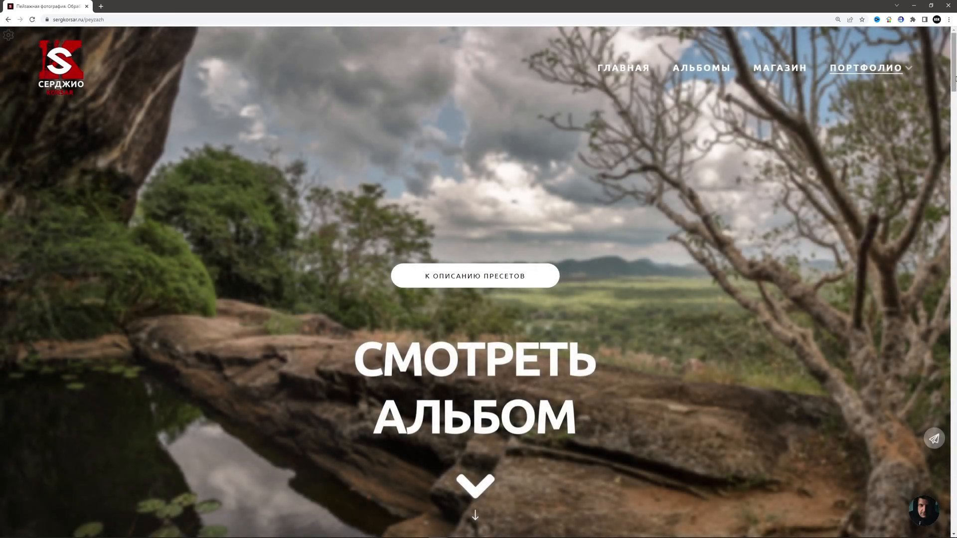
drag(953, 78, 954, 308)
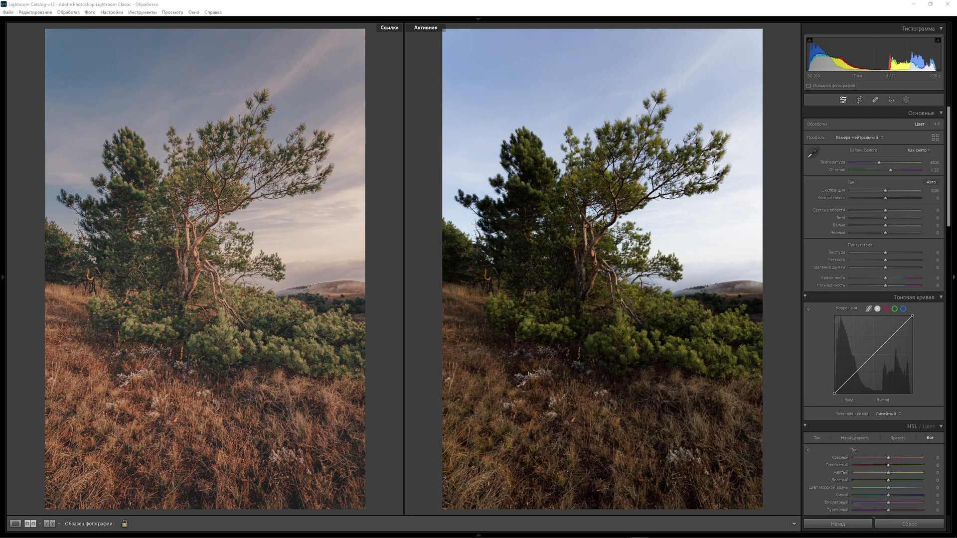
scroll(949, 271, down, 5)
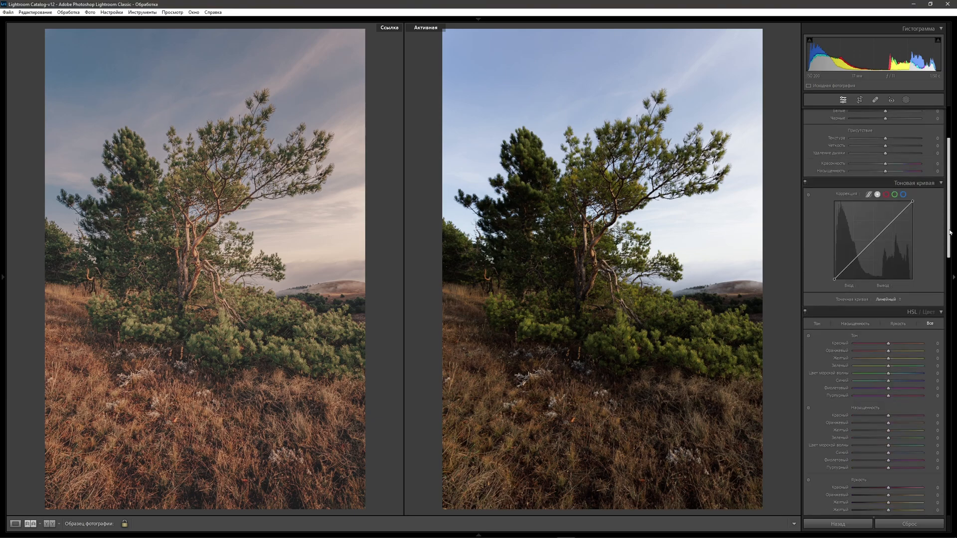
drag(950, 272, 945, 192)
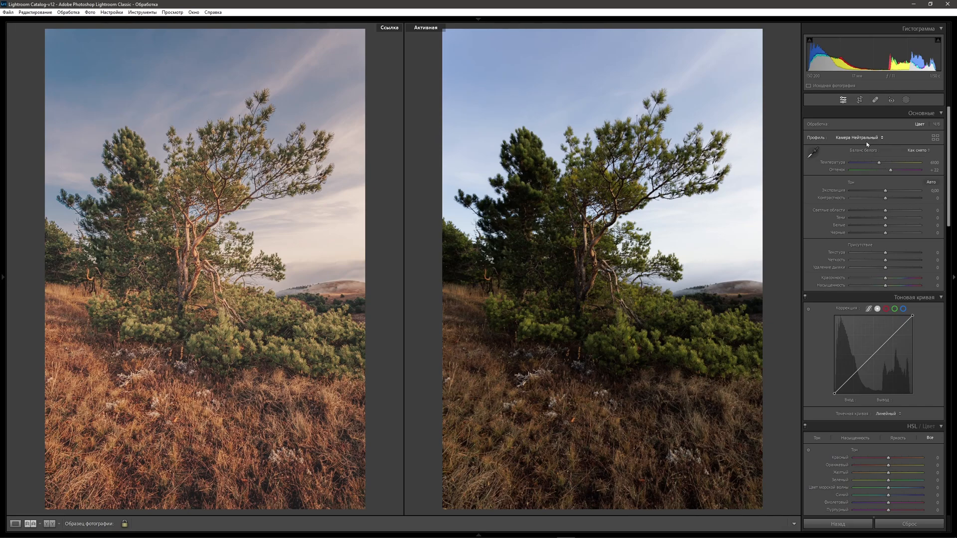
- Apply the Adobe Пейзаж (Landscape) profile and set highlights to −100, shadows to +66, whites to −70 and blacks to +51
click(881, 139)
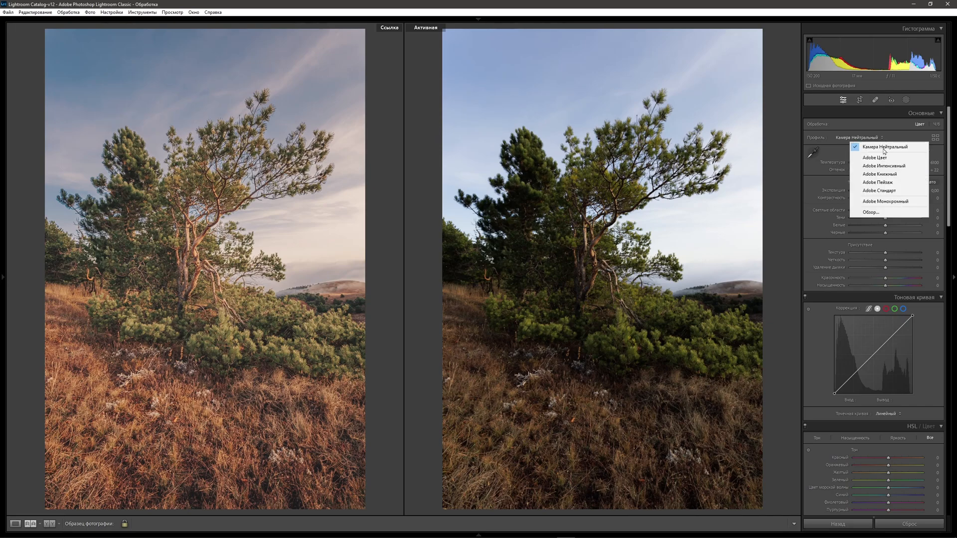
click(872, 185)
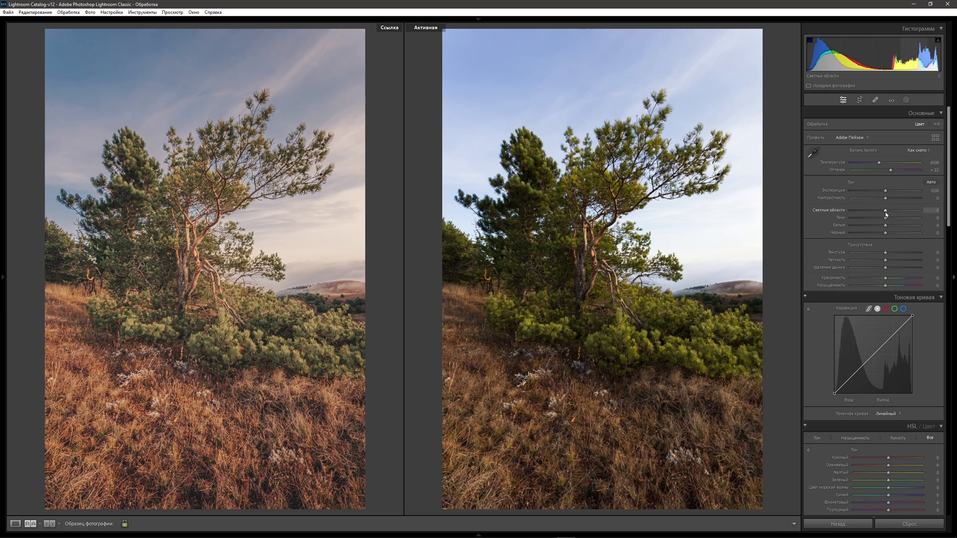
drag(884, 210, 777, 214)
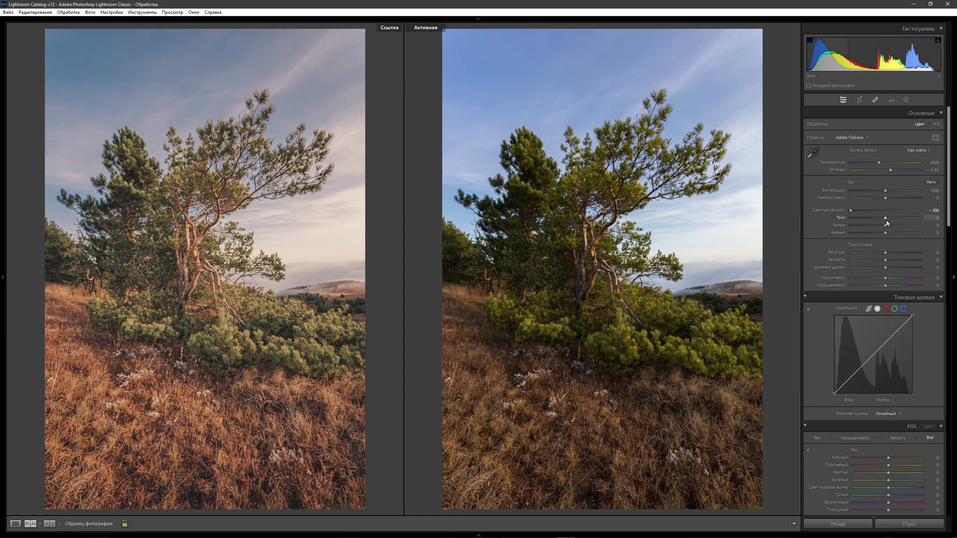
drag(886, 220, 907, 220)
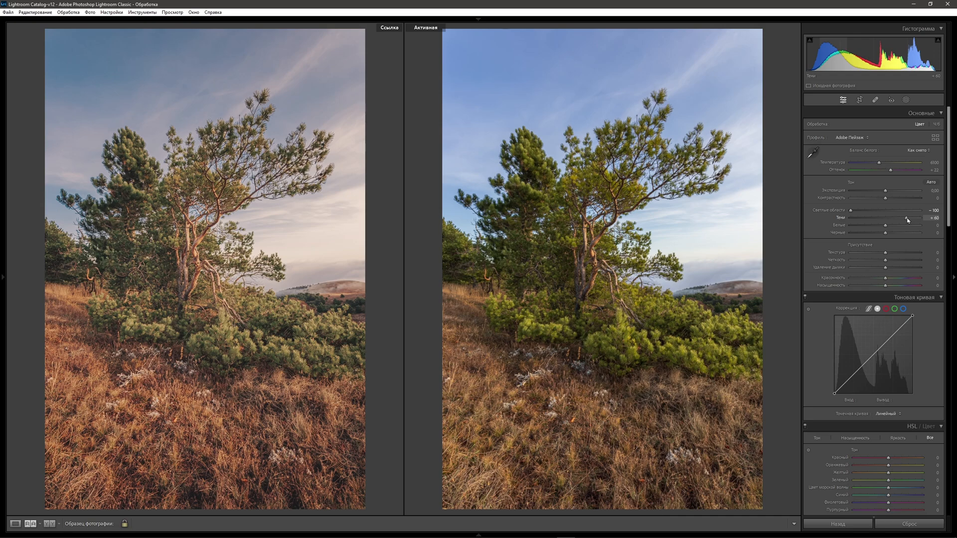
drag(907, 220, 908, 221)
drag(885, 225, 861, 228)
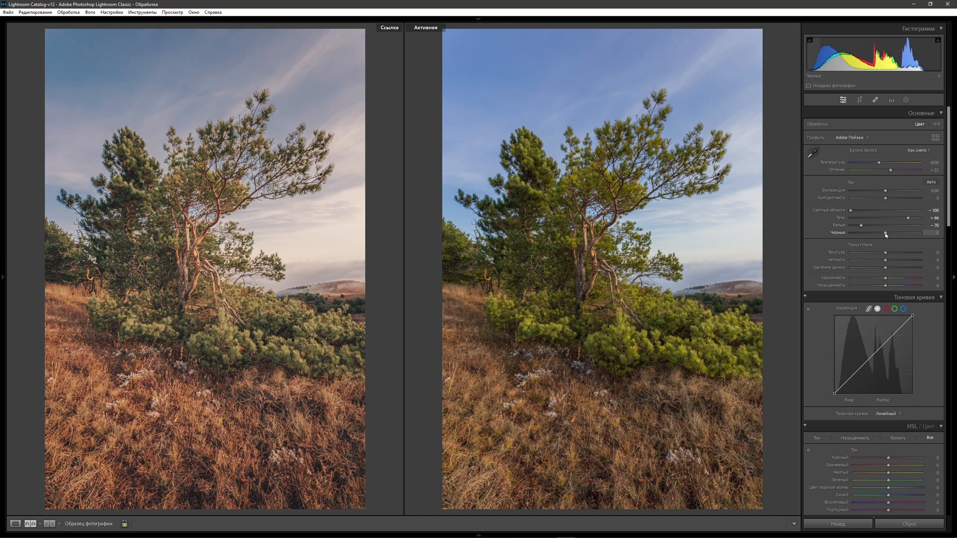
drag(886, 233, 903, 233)
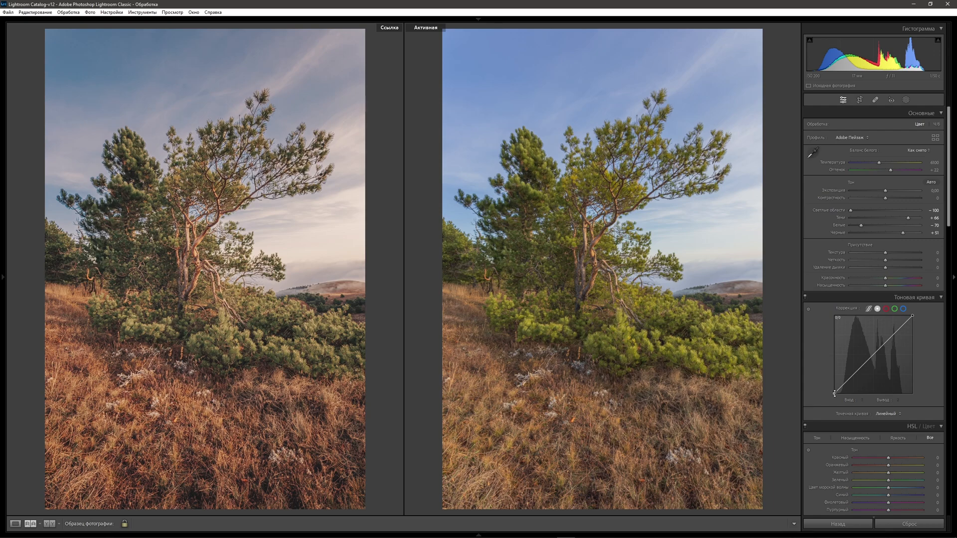
- On the RGB point curve, raise the black endpoint to output 42 and add a midtone point at input 134, output 123
drag(834, 393, 790, 384)
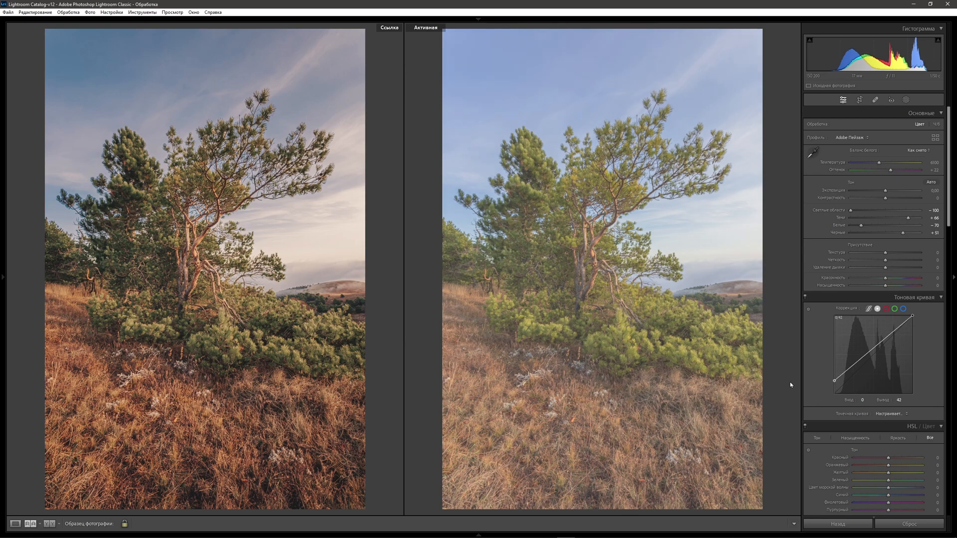
drag(790, 385, 790, 384)
key(alt)
drag(874, 344, 878, 403)
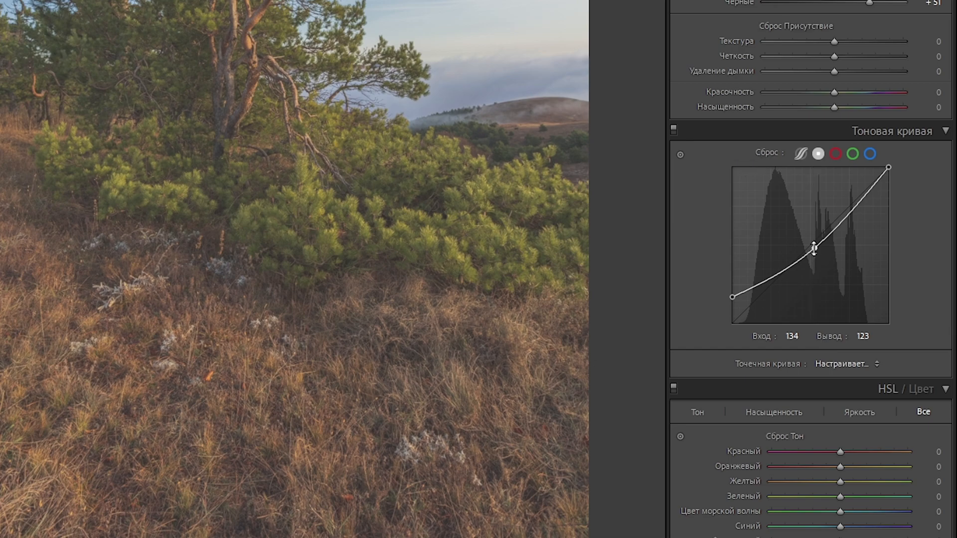
- Lower the curve's white endpoint to output 238 and place a highlight point at 213/211 and a shadow point at 88/65
click(867, 193)
mouse_move(867, 189)
mouse_down()
mouse_move(861, 145)
mouse_move(865, 190)
mouse_up()
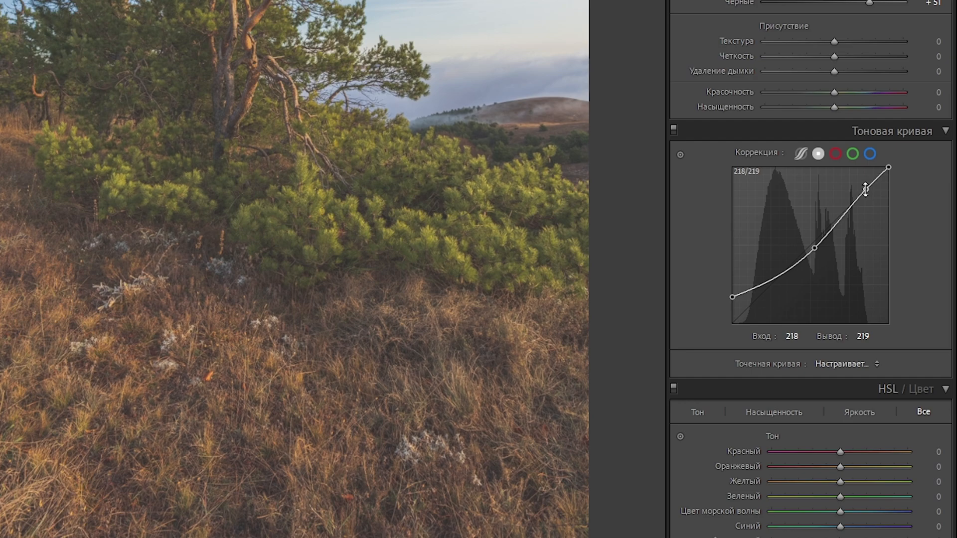
drag(866, 189, 896, 184)
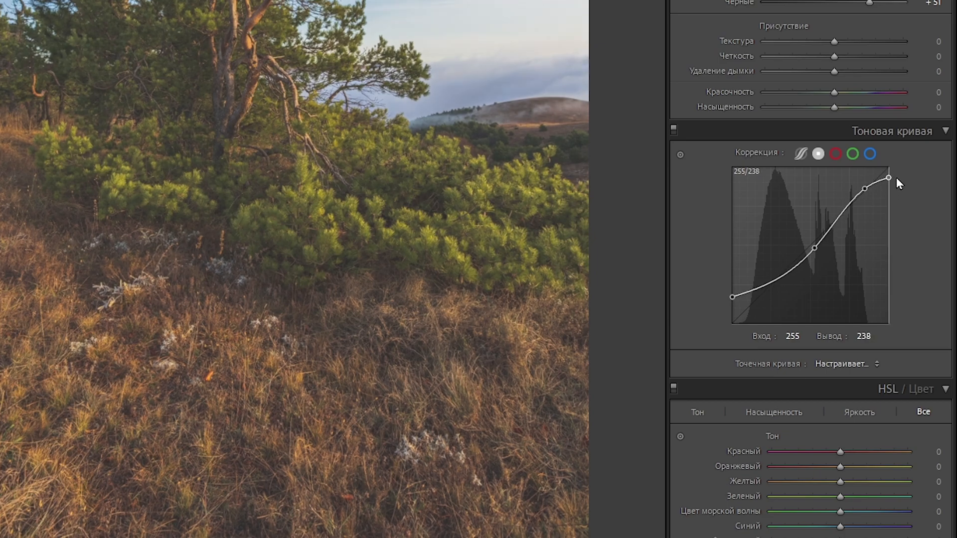
drag(896, 178, 855, 228)
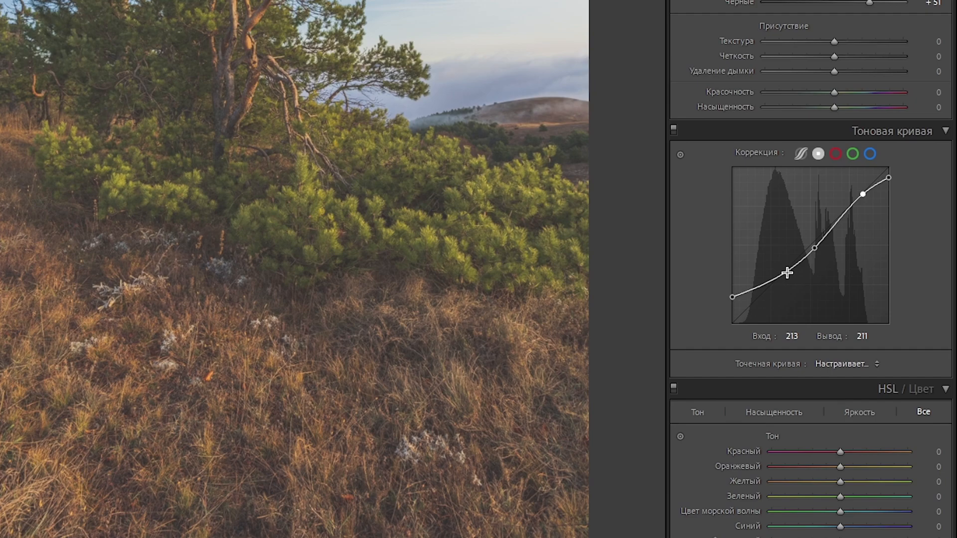
key(alt)
drag(784, 272, 791, 335)
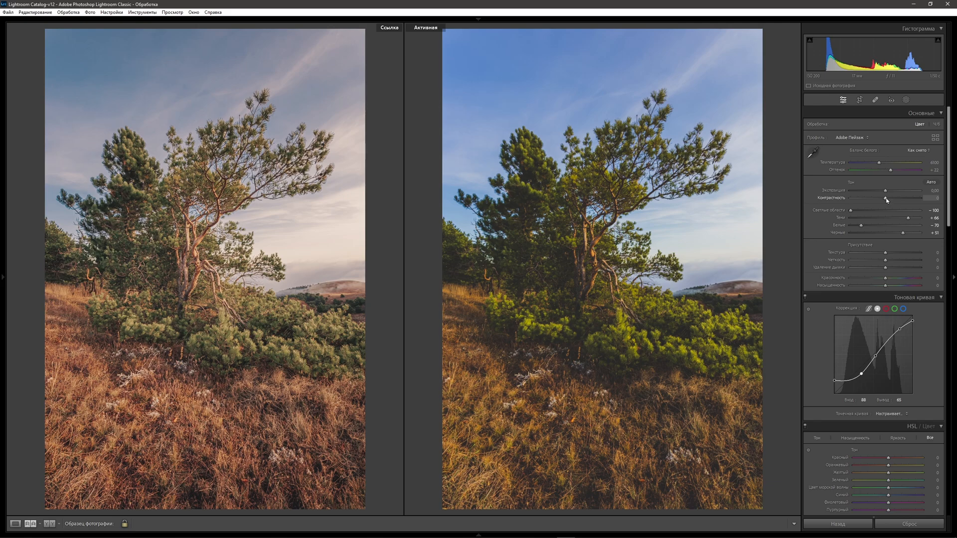
- Reduce the photo's contrast to −66
drag(886, 200, 864, 201)
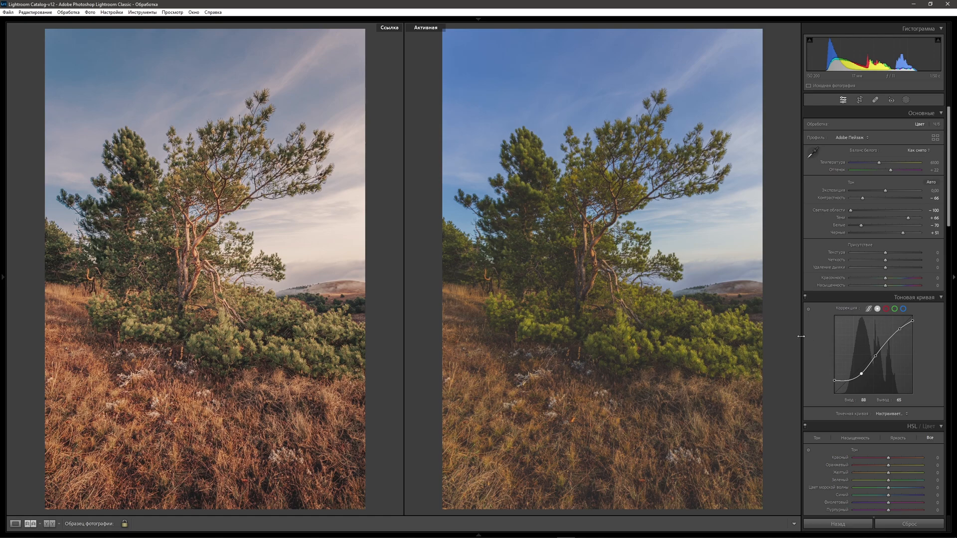
click(808, 312)
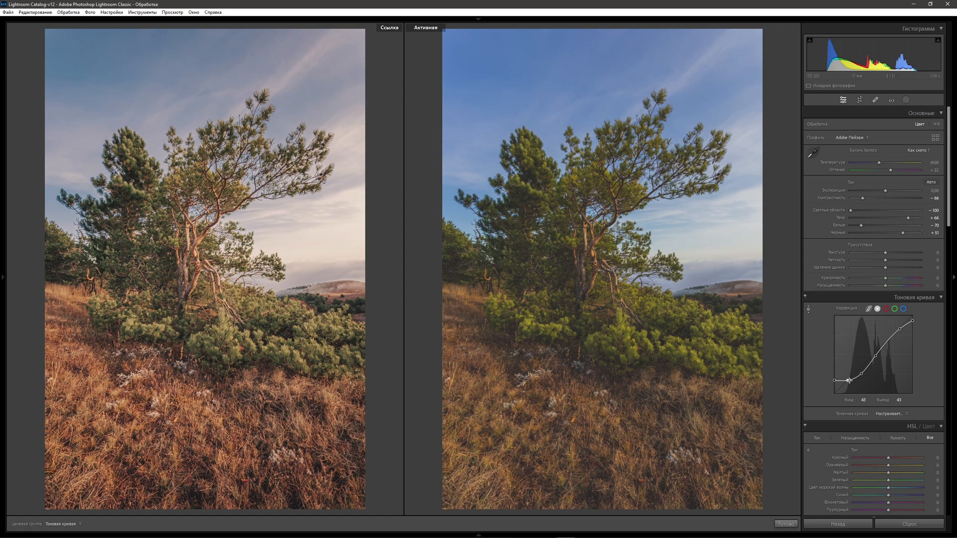
drag(848, 380, 848, 384)
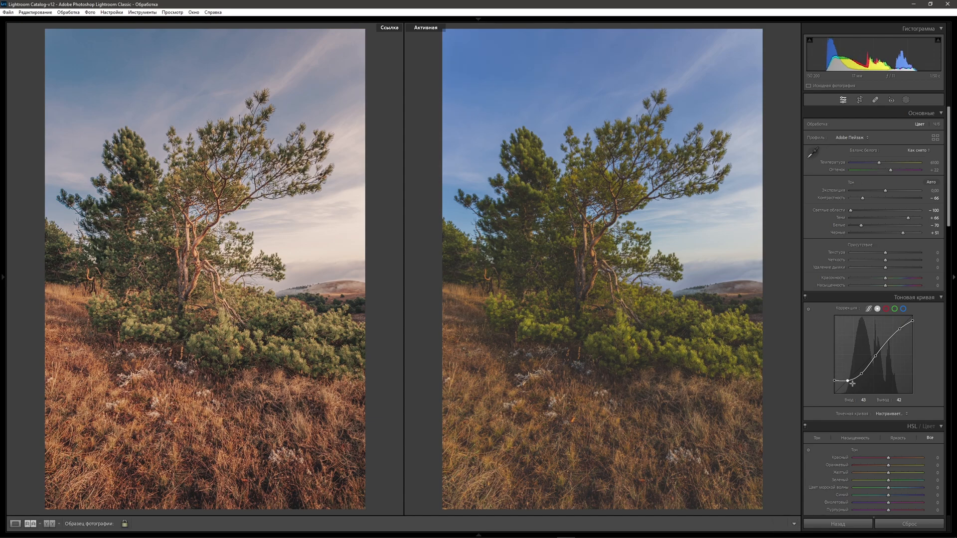
key(ctrl+z)
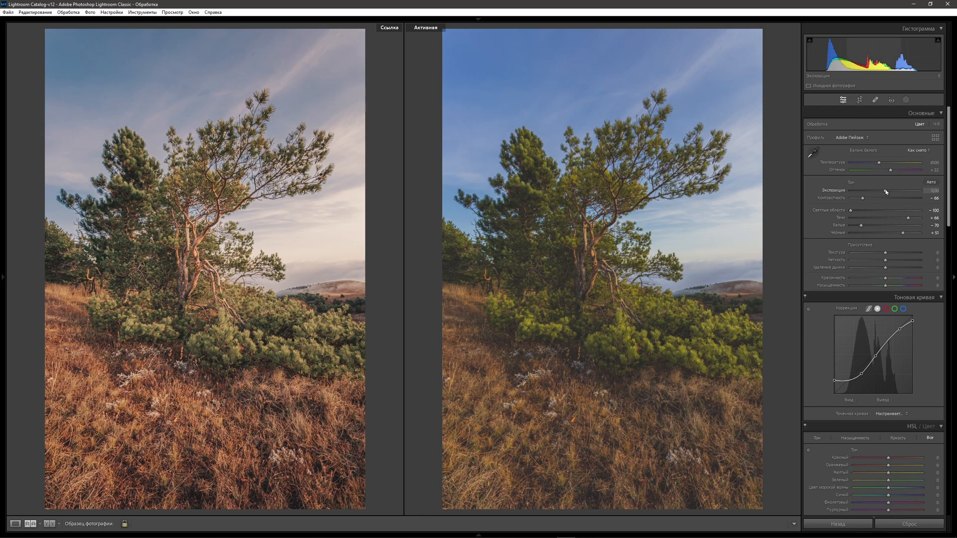
- Set exposure to +1.08, texture to +10 and clarity to +5
drag(885, 191, 892, 190)
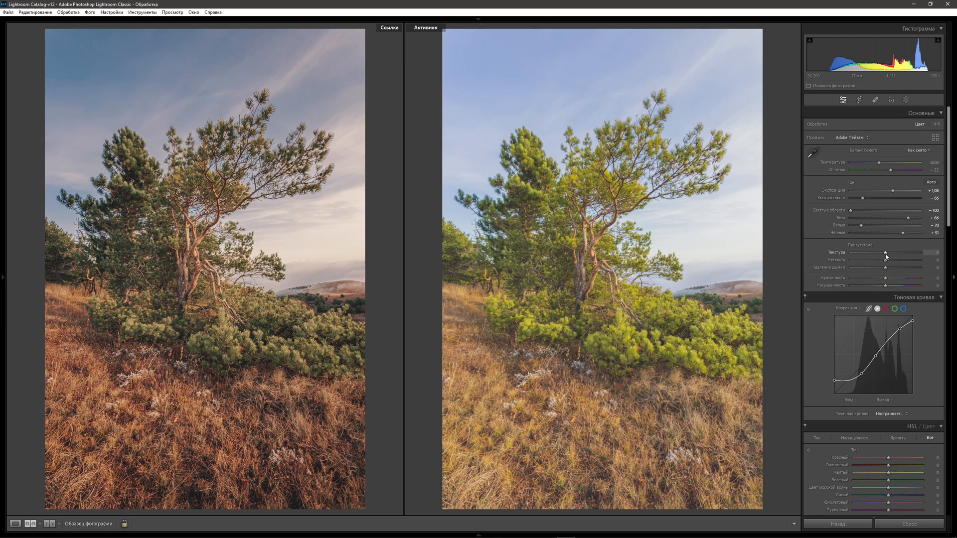
drag(886, 255, 895, 255)
- Shape the blue channel tone curve into a gentle S-curve, and review the colour channel curves before returning to the RGB curve
click(885, 309)
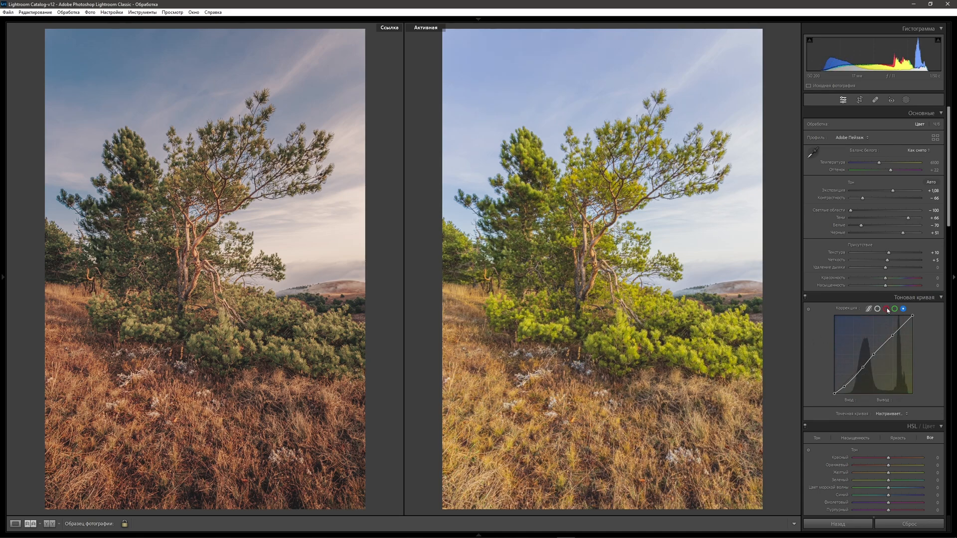
click(886, 309)
click(895, 309)
click(903, 309)
click(876, 309)
- Set the HSL hues to red +10, orange −6, yellow −7, green +66, aqua +95, blue −5, purple −53 and magenta +100
drag(948, 202, 946, 273)
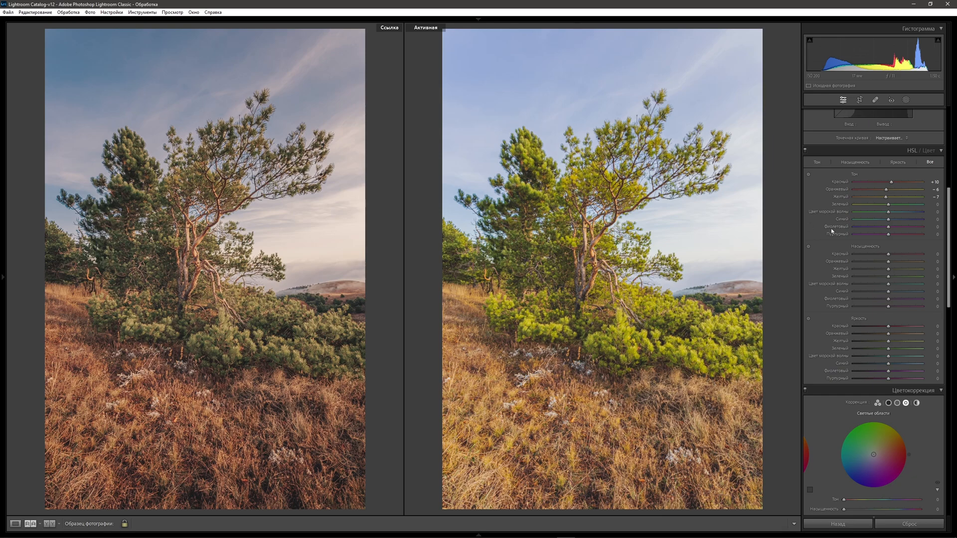
drag(890, 205, 908, 214)
drag(907, 216, 919, 216)
drag(888, 227, 937, 236)
- Lower the HSL saturation of red to −63, orange to −34, yellow to −70 and green to −75
drag(889, 257, 867, 266)
drag(888, 261, 875, 262)
drag(889, 272, 867, 274)
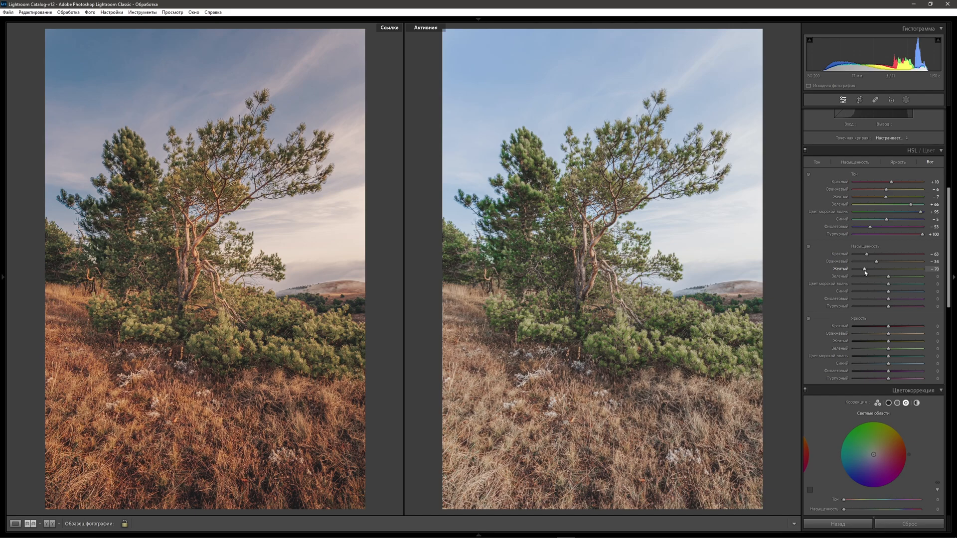
drag(889, 278, 872, 280)
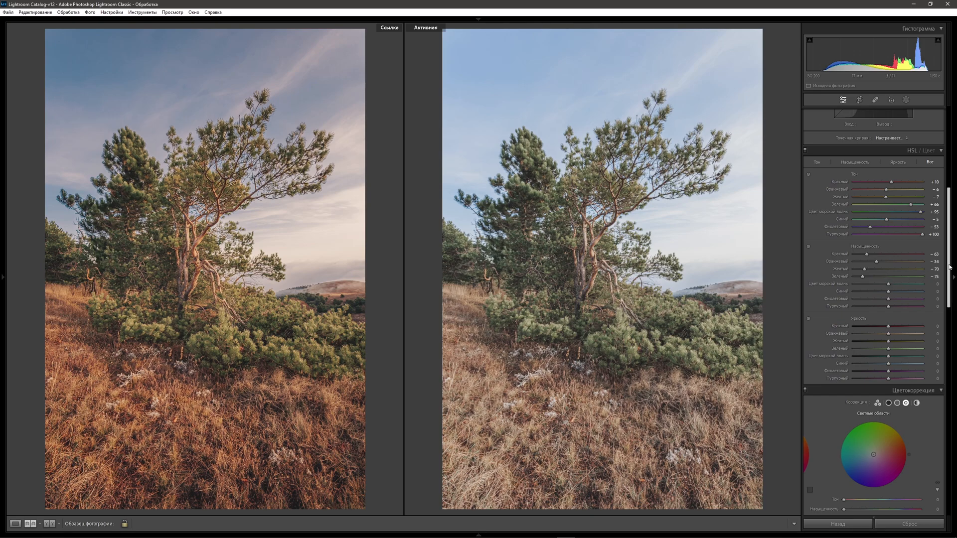
- Raise the photo's overall vibrance to +30 and saturation to +15 in the basic adjustments
scroll(949, 266, up, 5)
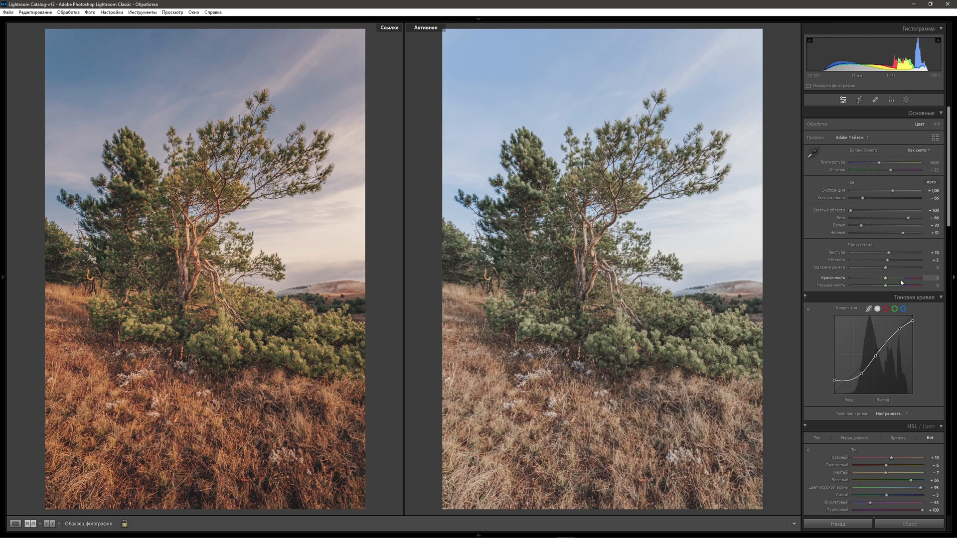
mouse_move(886, 278)
mouse_down()
mouse_move(955, 286)
mouse_move(885, 286)
mouse_move(925, 291)
mouse_move(892, 278)
mouse_up()
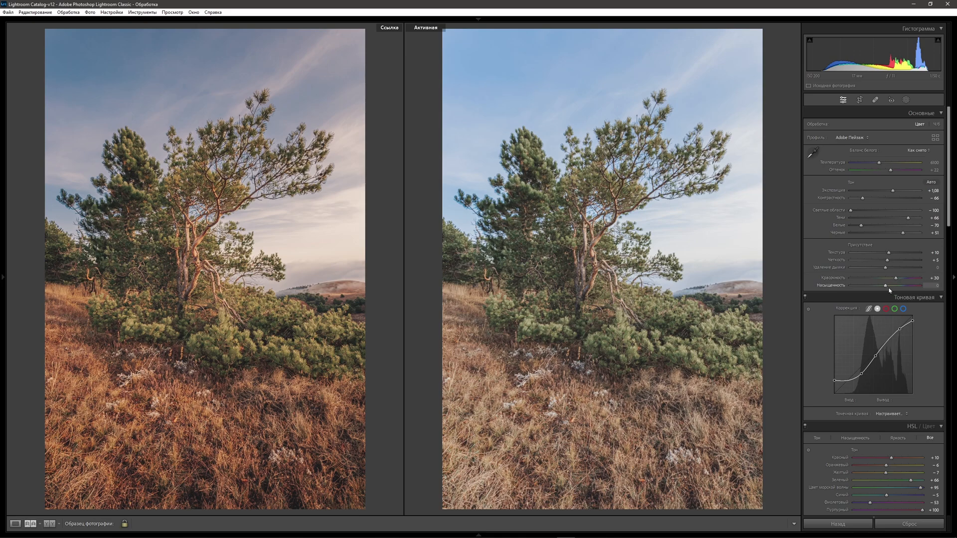
drag(886, 288, 889, 287)
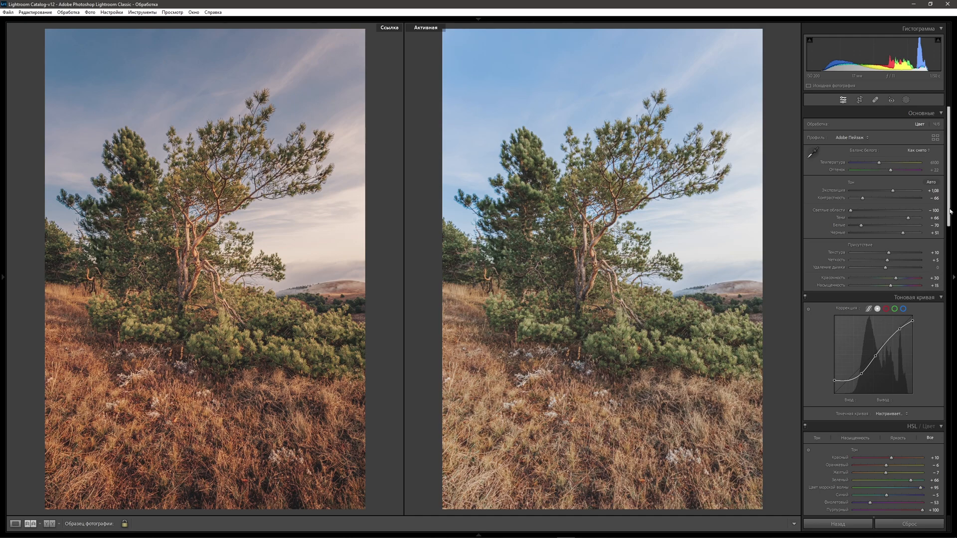
- Set HSL luminance to orange +4 and blue −33, and HSL saturation to aqua −6, blue −20, purple −100 and magenta −100
drag(951, 212, 955, 293)
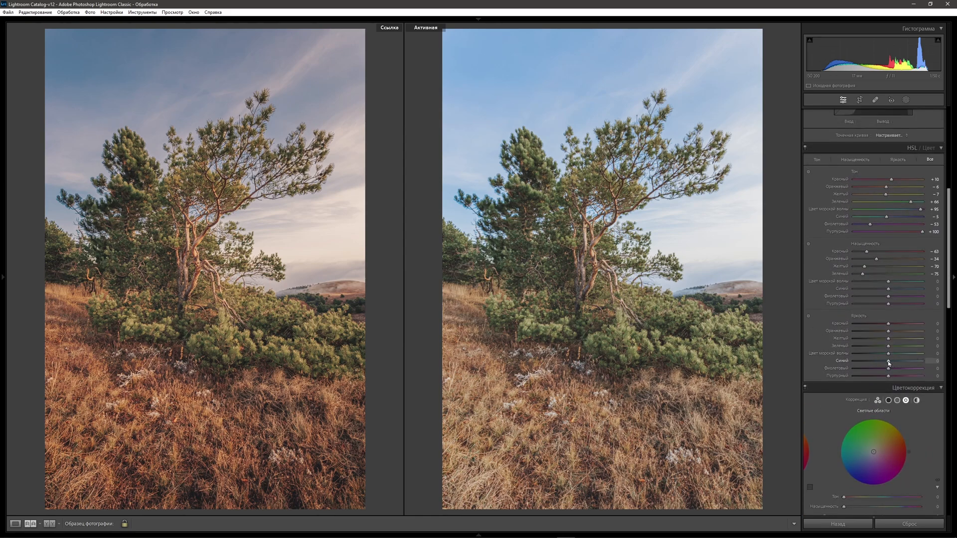
drag(888, 360, 876, 361)
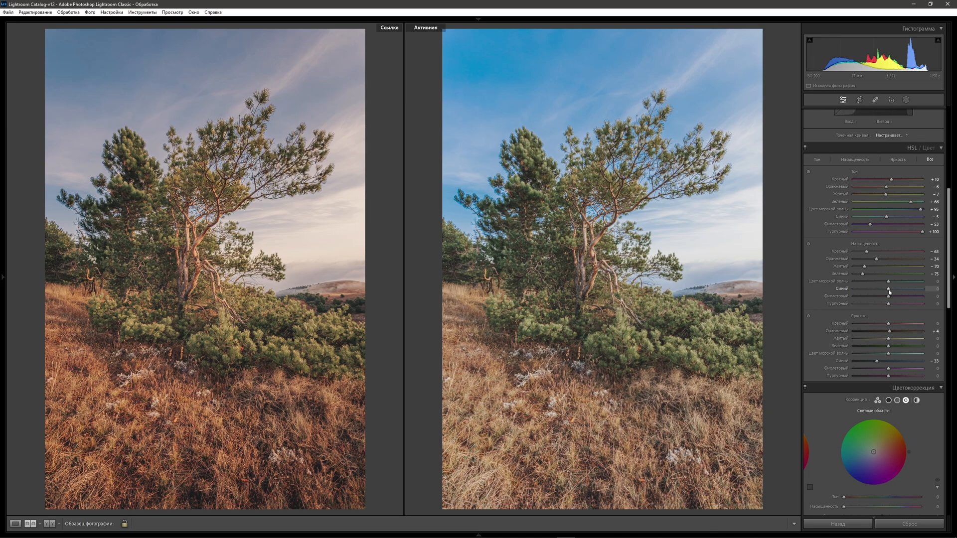
drag(889, 292, 881, 288)
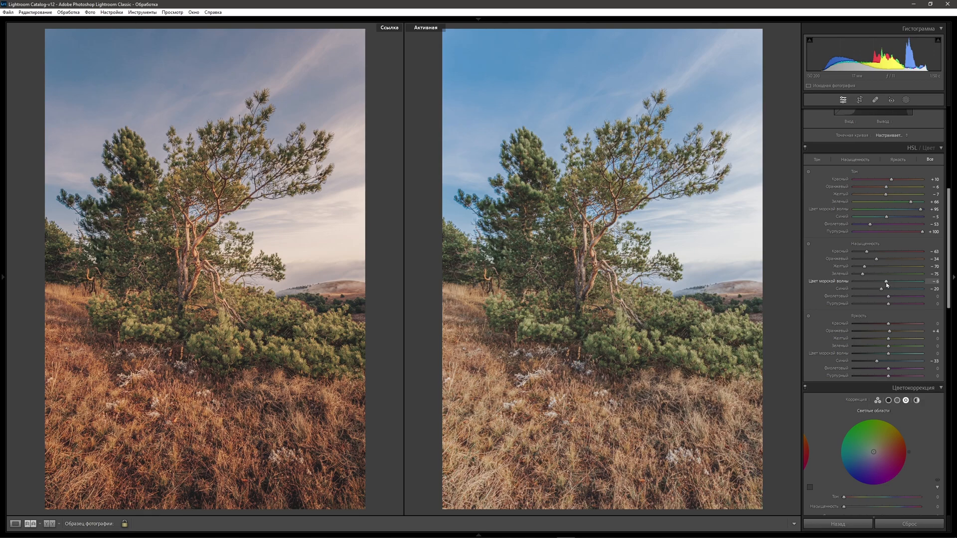
drag(887, 296, 749, 304)
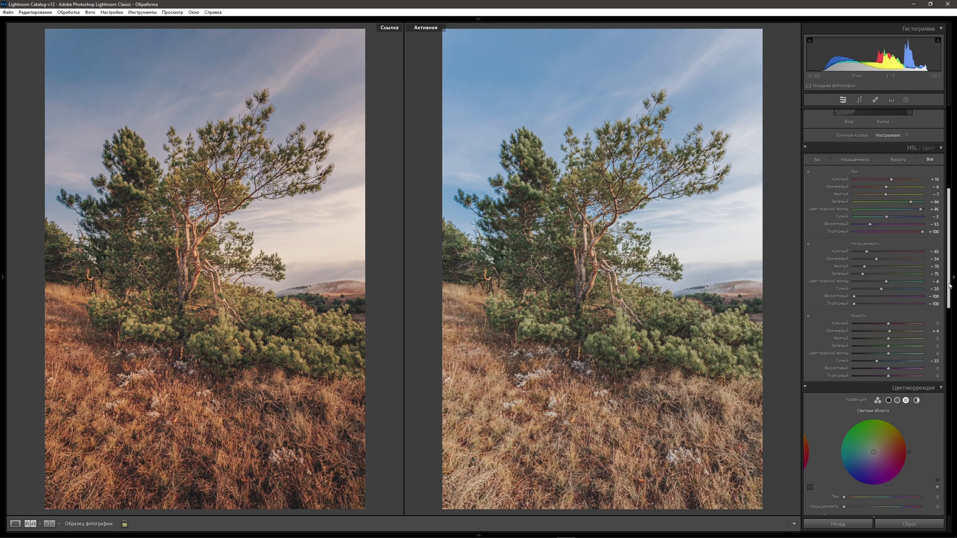
- Add a post-crop vignette with the amount set to −20, using the highlight priority style
drag(949, 285, 947, 338)
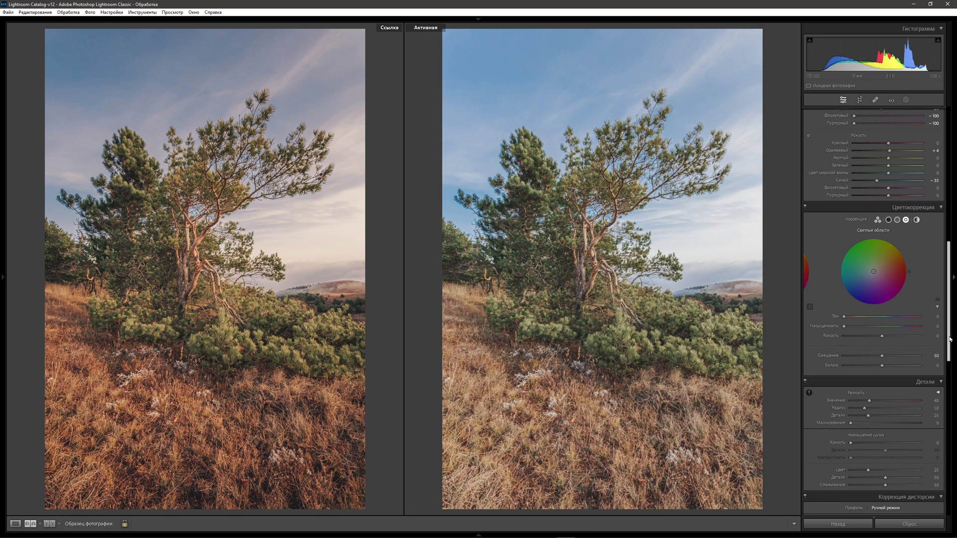
drag(950, 340, 949, 445)
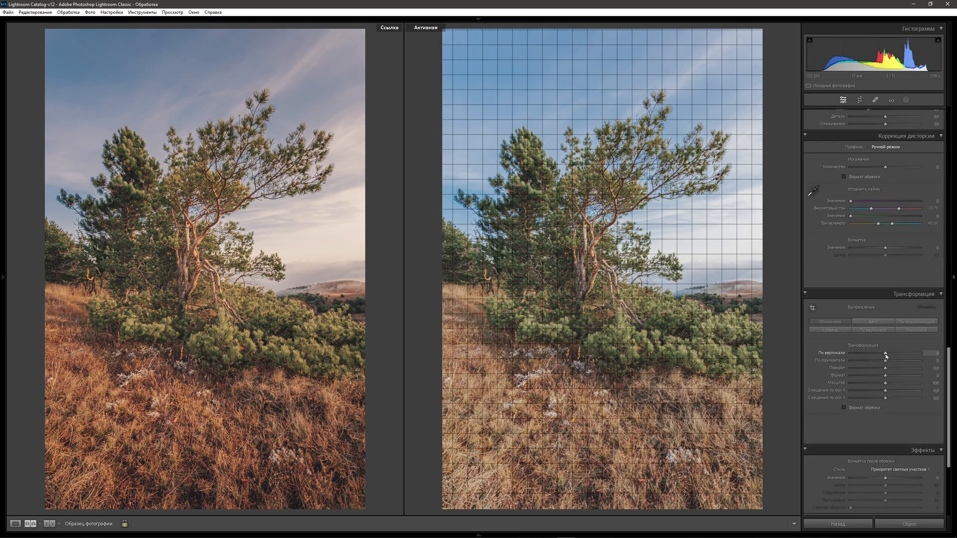
scroll(886, 355, down, 3)
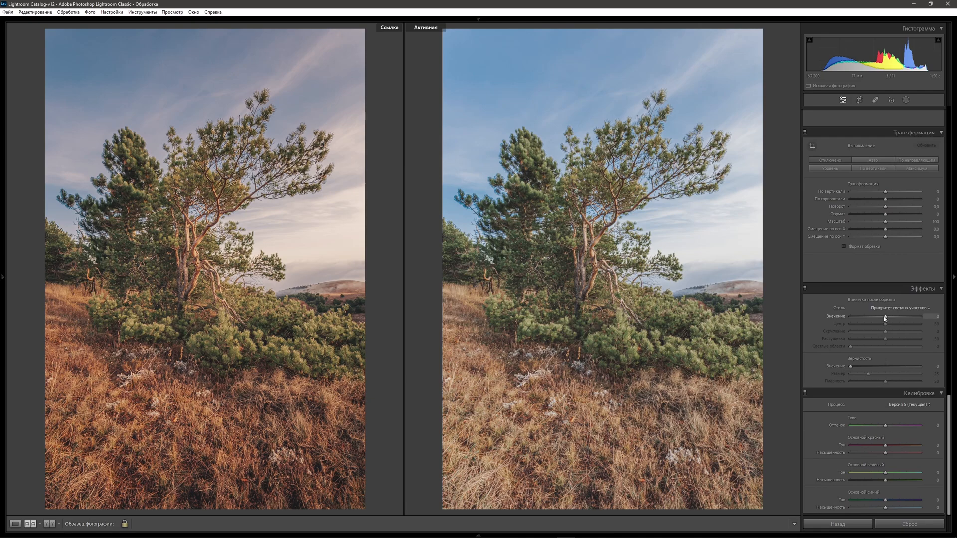
drag(885, 317, 878, 317)
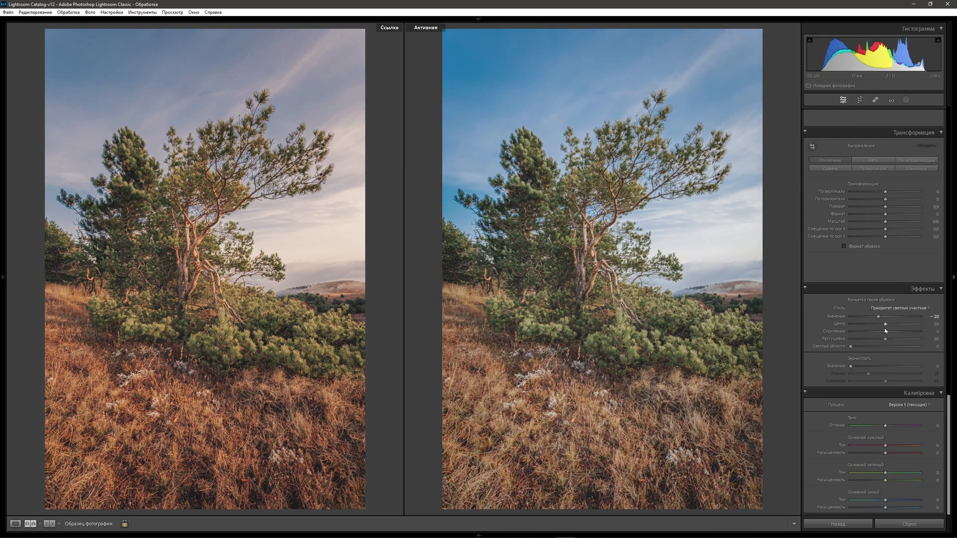
- Set the vignette's midpoint to 0, roundness to +100, feather to 100 and highlights to 100
drag(885, 324, 795, 326)
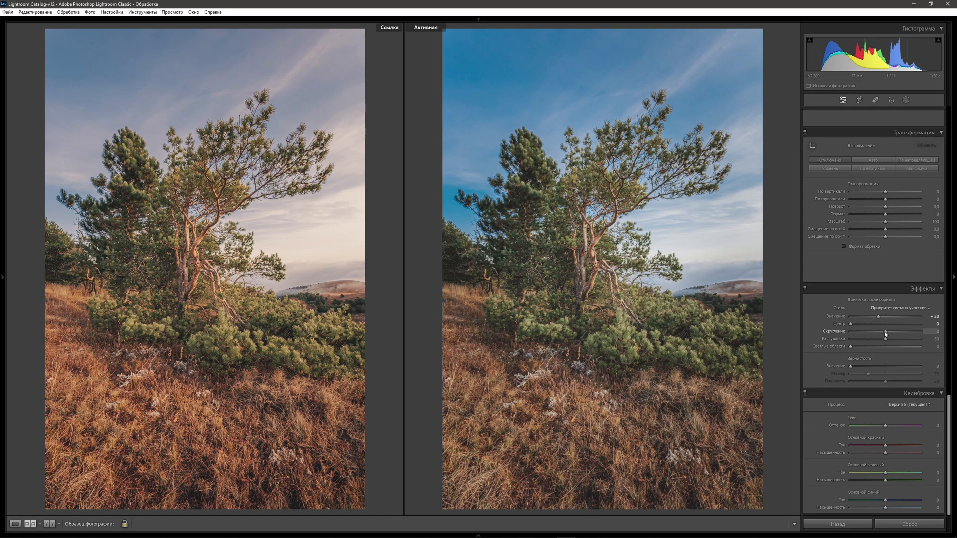
drag(886, 331, 921, 340)
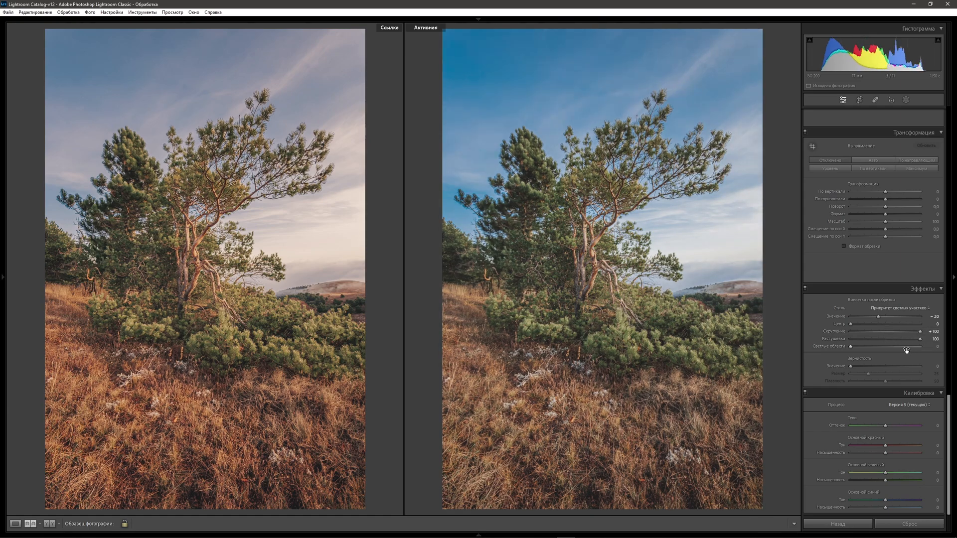
drag(900, 356, 947, 357)
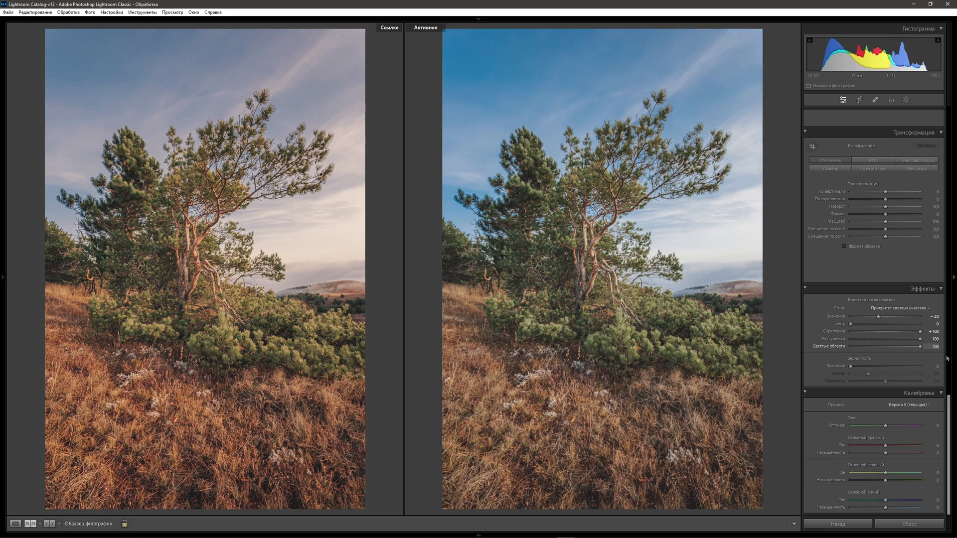
- Tint the shadows in Color Grading with hue 222, saturation 5 and luminance −17
drag(948, 406, 954, 249)
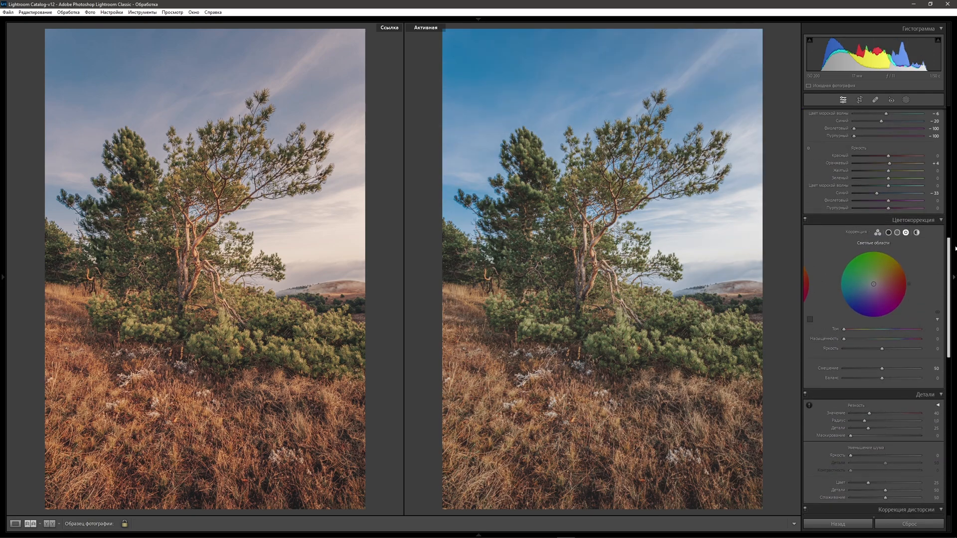
click(889, 233)
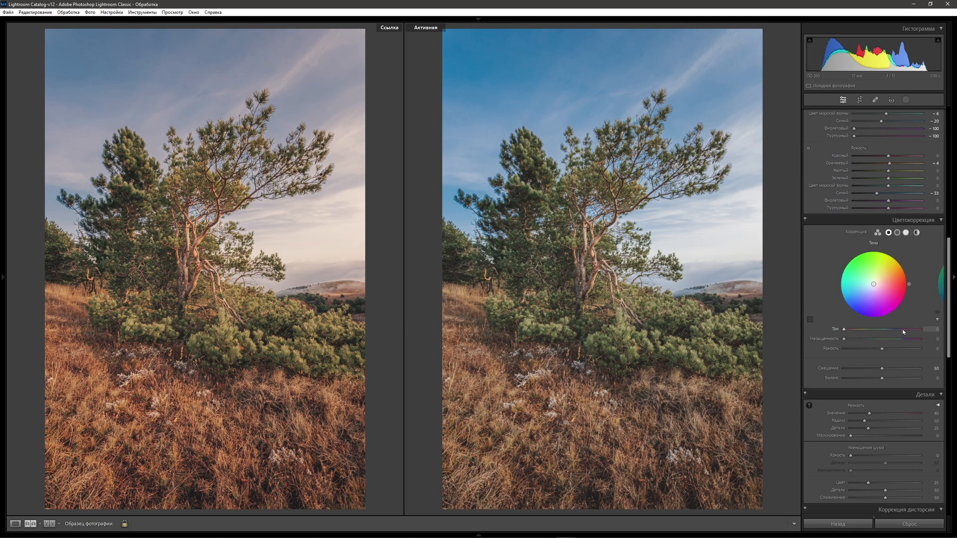
click(935, 330)
mouse_move(844, 338)
mouse_down()
mouse_move(929, 354)
mouse_move(850, 346)
mouse_up()
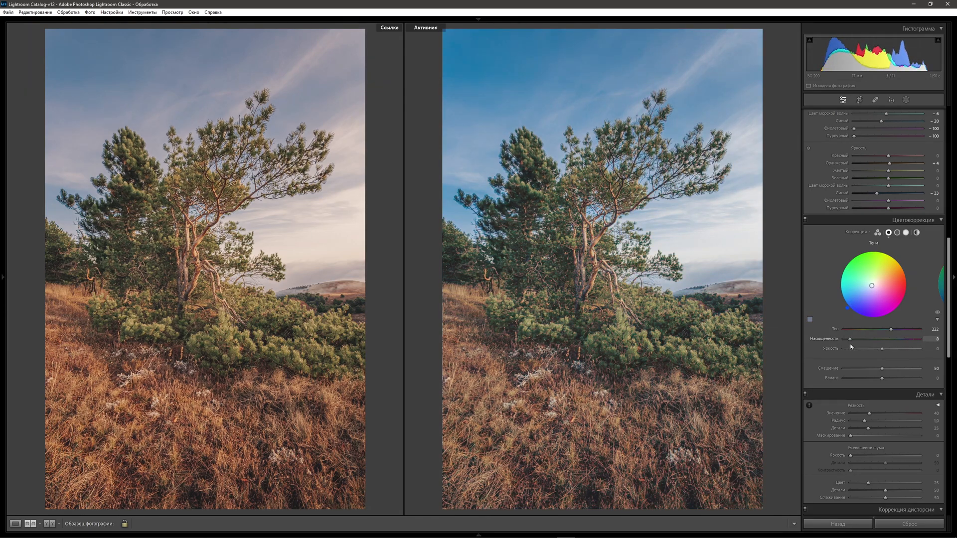
drag(850, 346, 849, 346)
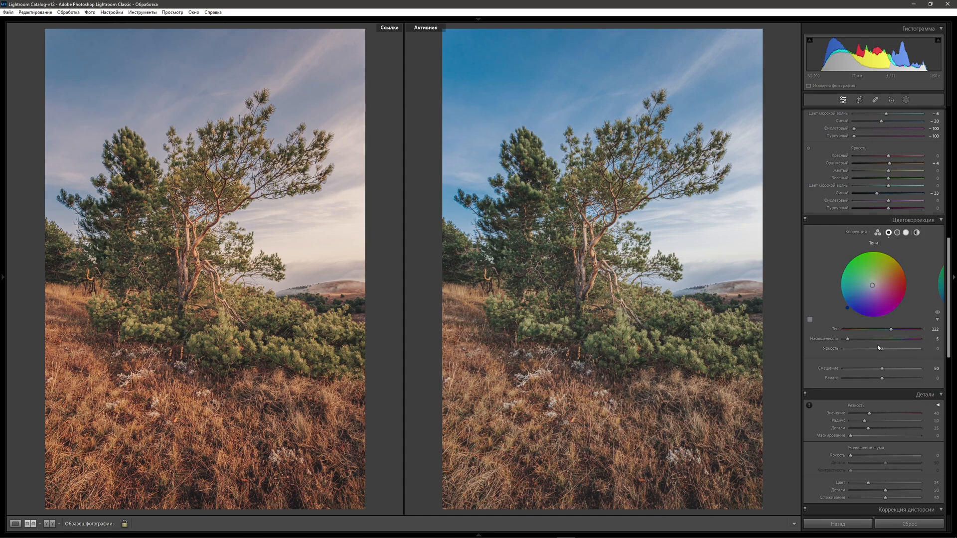
drag(882, 350, 875, 351)
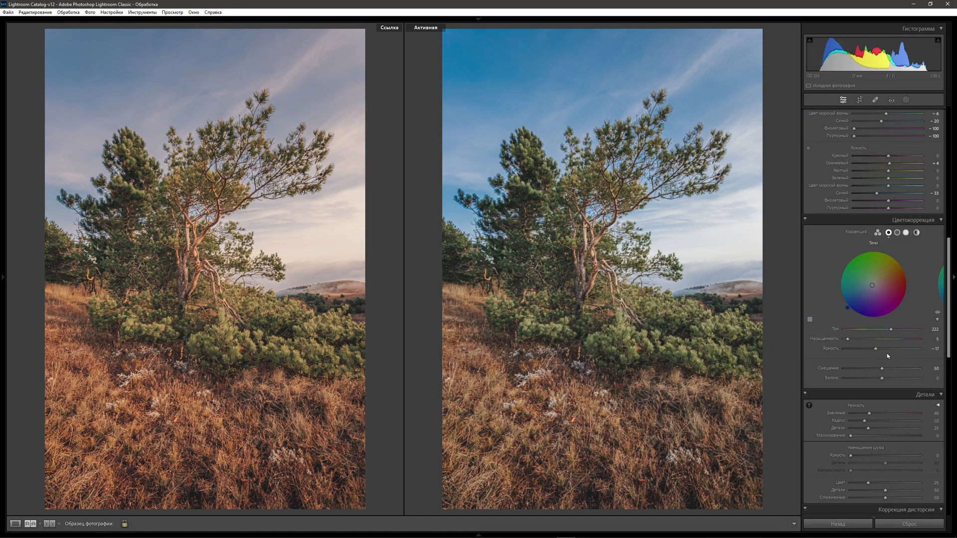
- Tint the midtones in Color Grading with hue 37 and saturation 35
click(897, 233)
mouse_move(845, 340)
mouse_down()
mouse_move(896, 339)
mouse_move(851, 329)
mouse_up()
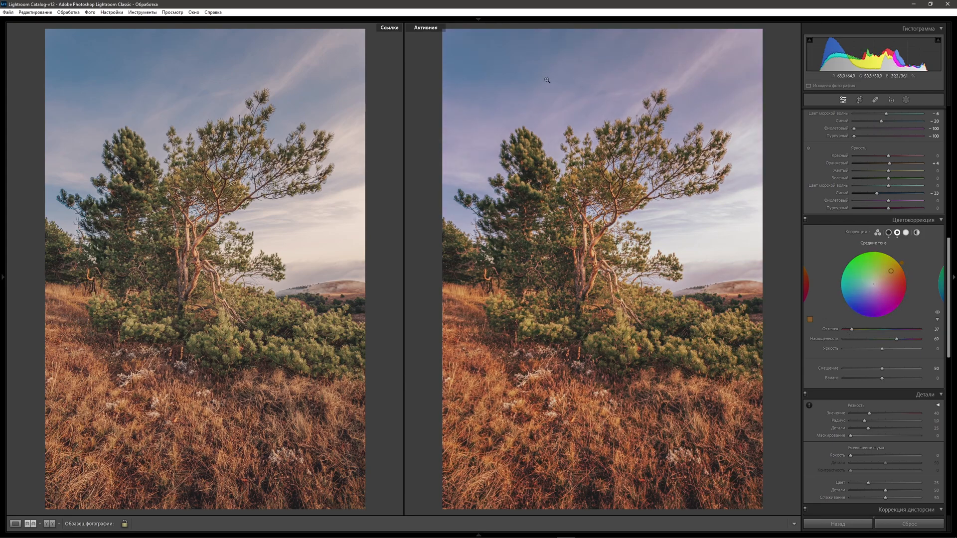
drag(897, 341, 870, 344)
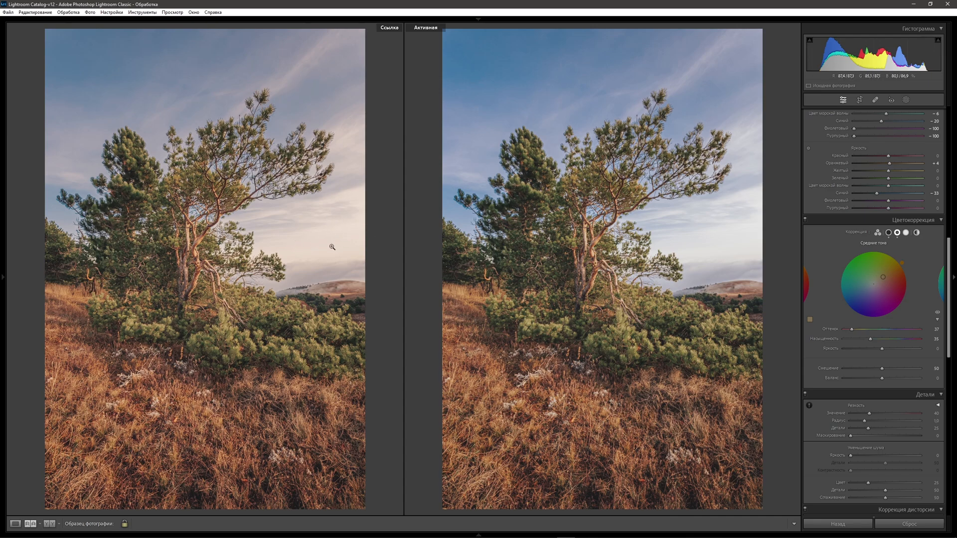
- Tint the highlights in Color Grading with hue 42 and saturation 37
click(906, 233)
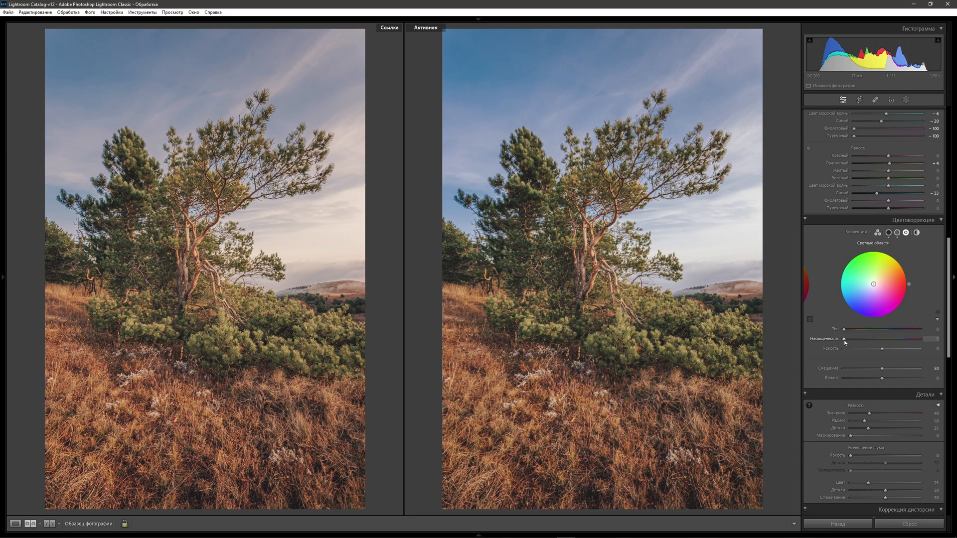
drag(844, 339, 899, 339)
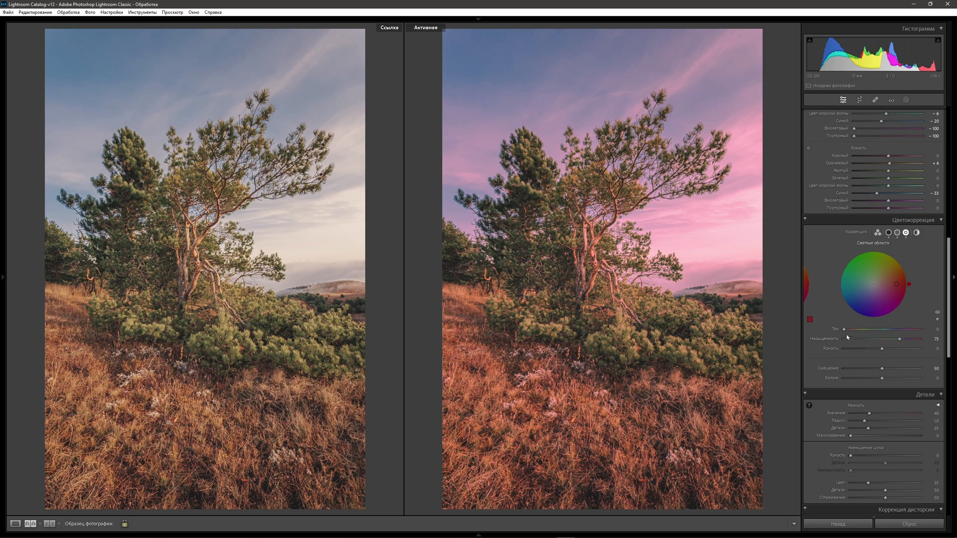
drag(844, 329, 852, 329)
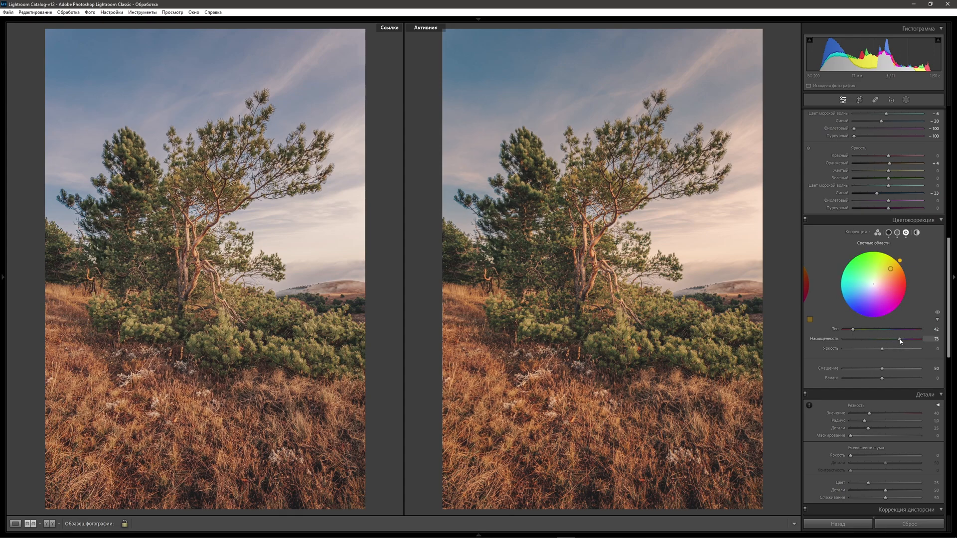
drag(899, 340, 872, 341)
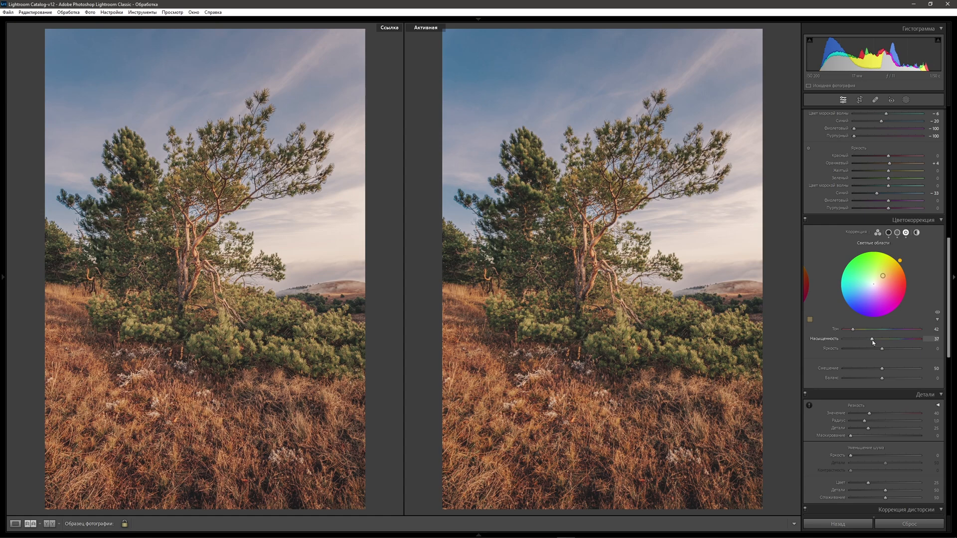
- Lower the HSL saturation of blue to −33
scroll(874, 343, up, 5)
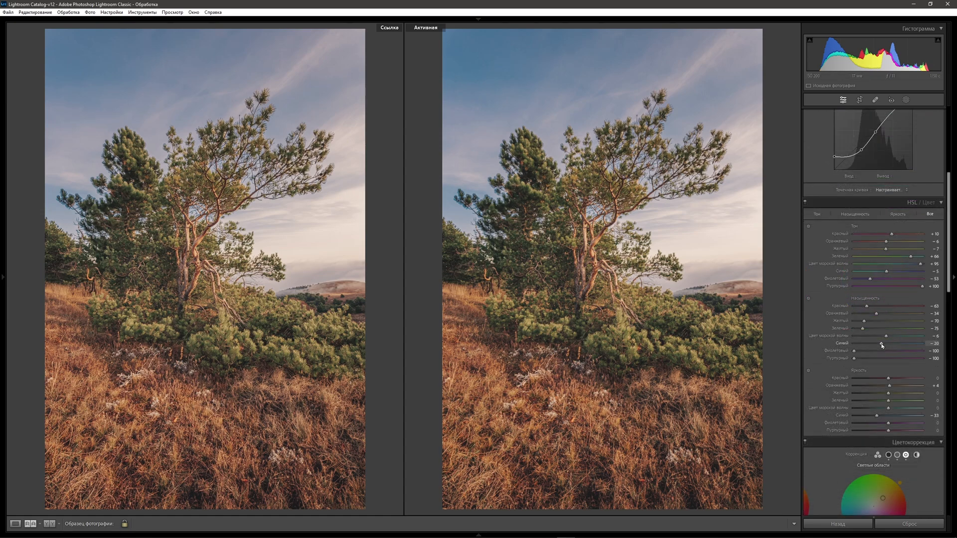
drag(881, 344, 877, 347)
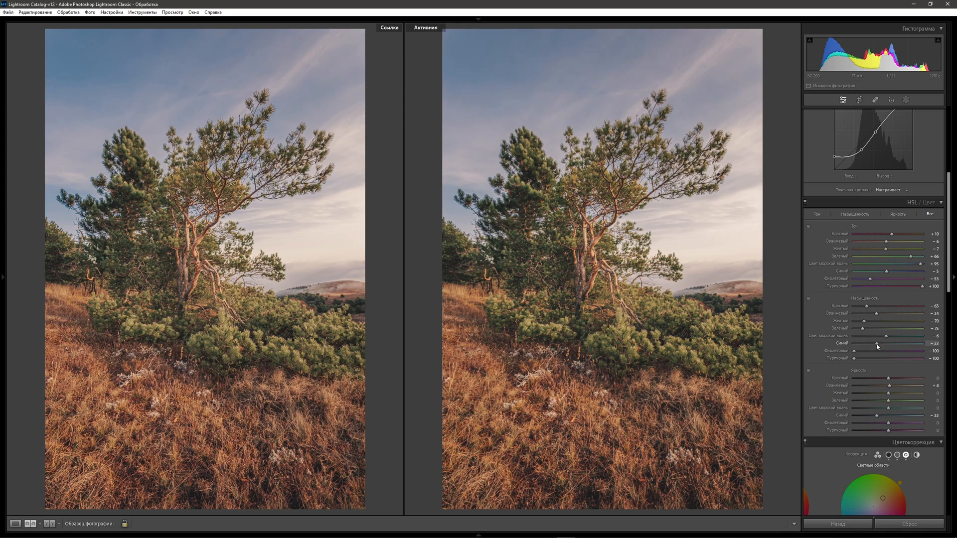
drag(877, 346, 877, 346)
drag(876, 343, 877, 343)
drag(877, 343, 877, 343)
- Raise the saturation of the highlights tint in Color Grading to 39
scroll(916, 243, down, 5)
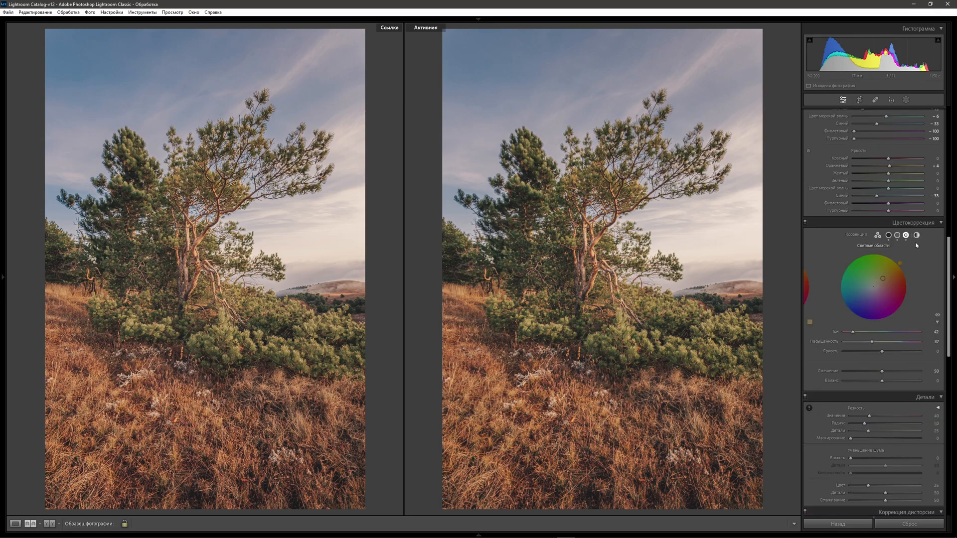
drag(873, 342, 874, 344)
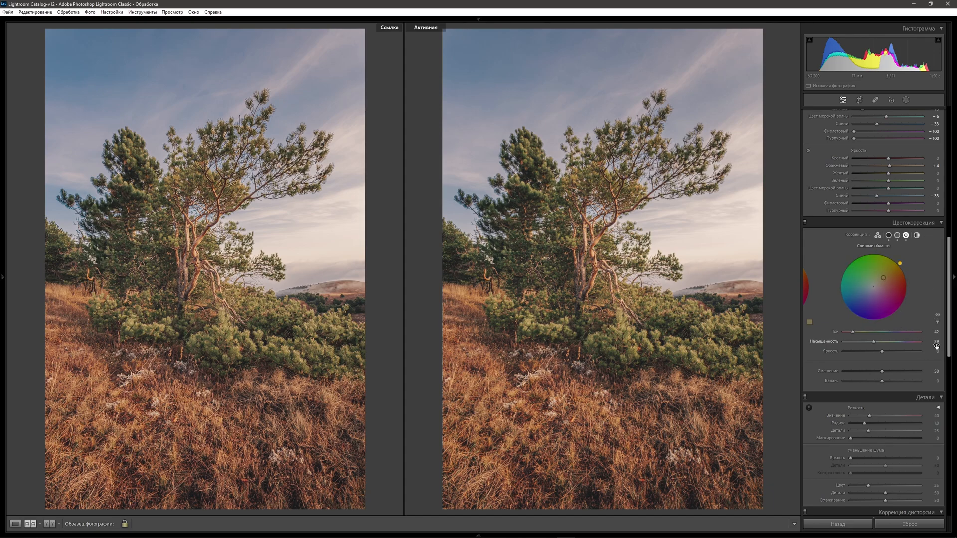
drag(950, 304, 950, 268)
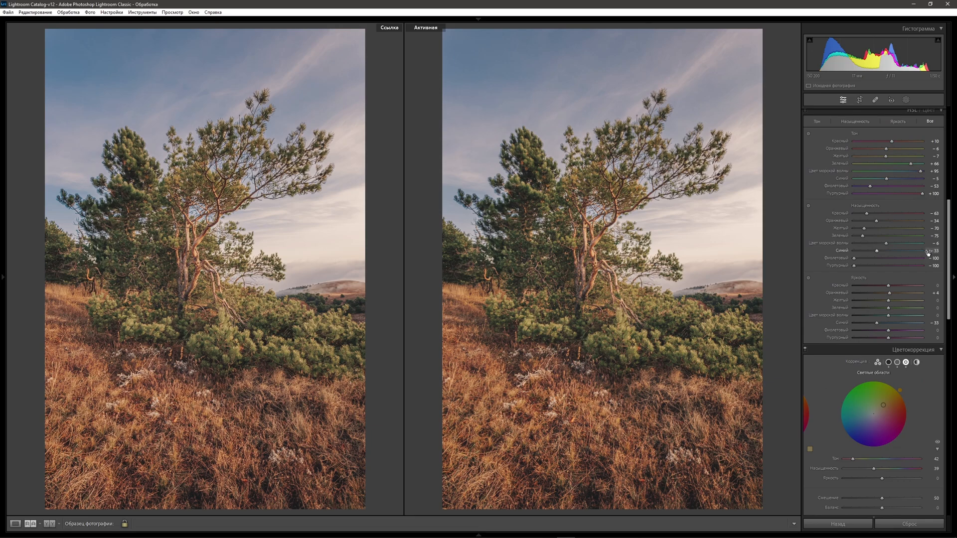
- Compare the sky colour and fine texture of the reference and active photos up close
click(178, 113)
drag(177, 113, 316, 332)
drag(218, 207, 349, 379)
drag(165, 191, 201, 145)
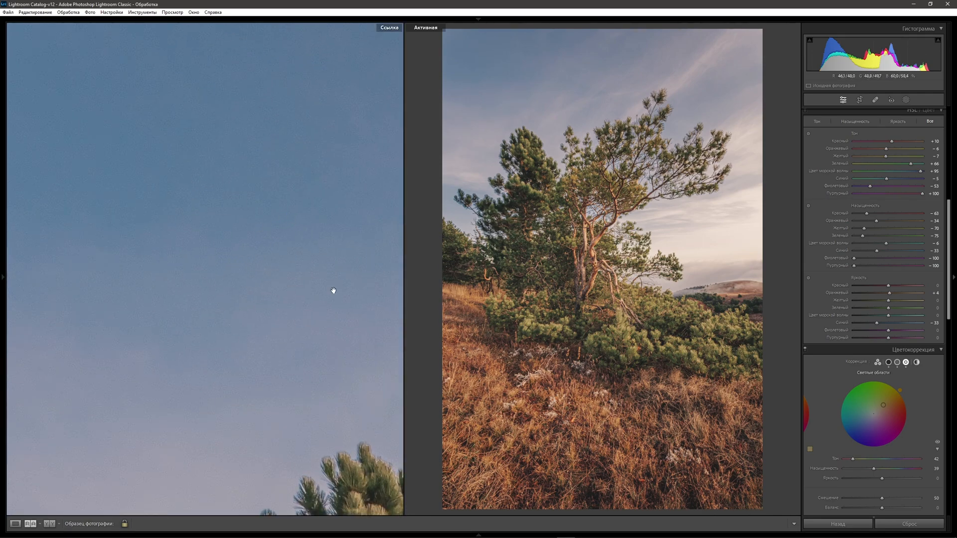
click(519, 172)
drag(519, 213, 622, 448)
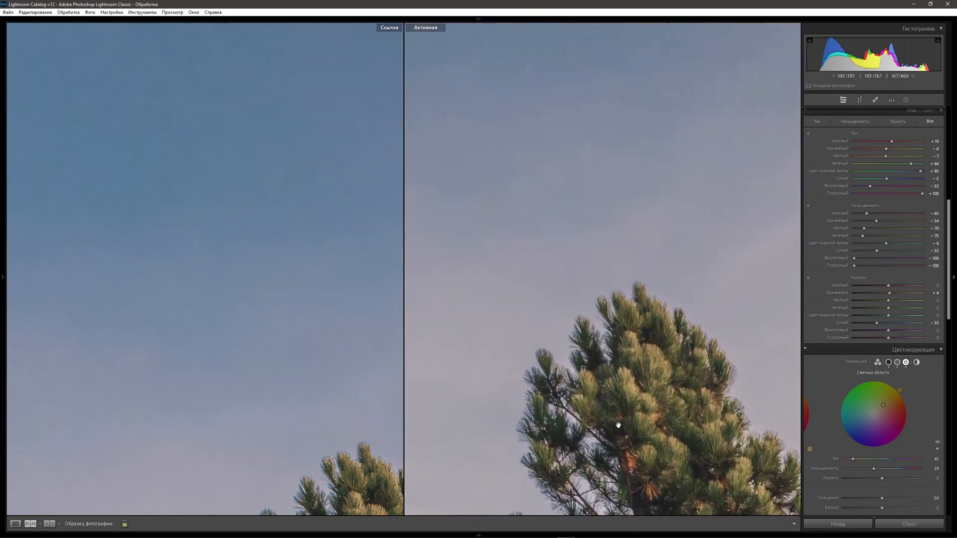
drag(548, 167, 618, 410)
drag(606, 306, 685, 308)
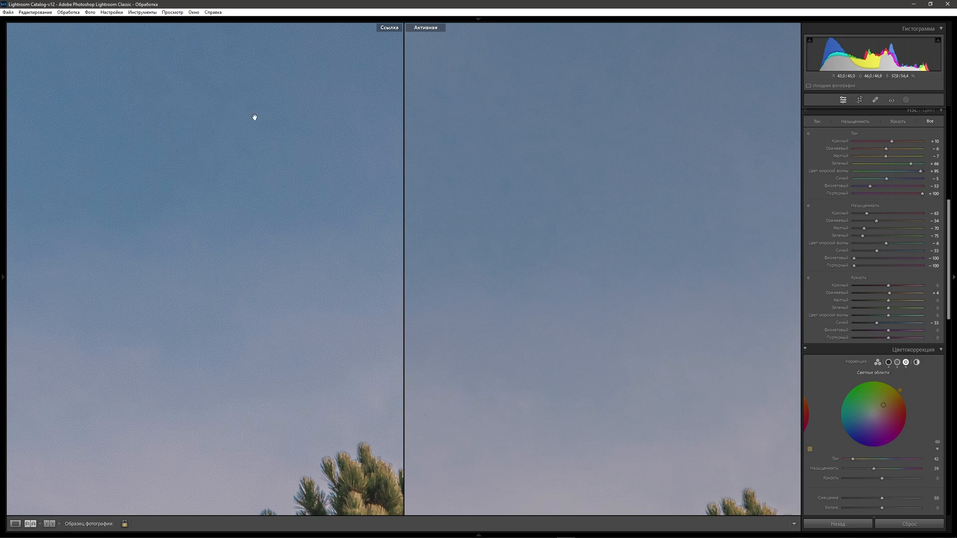
drag(260, 264, 329, 294)
drag(269, 214, 242, 211)
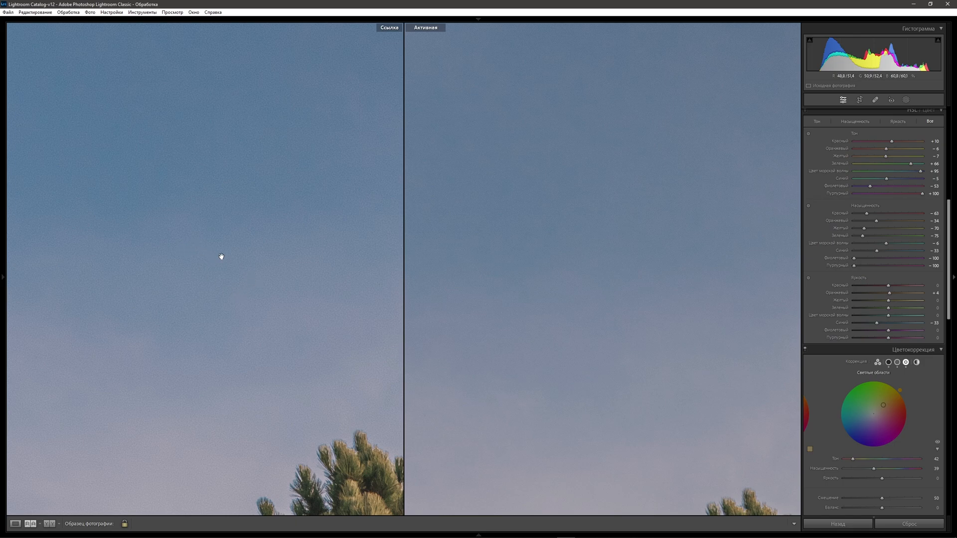
drag(177, 256, 233, 299)
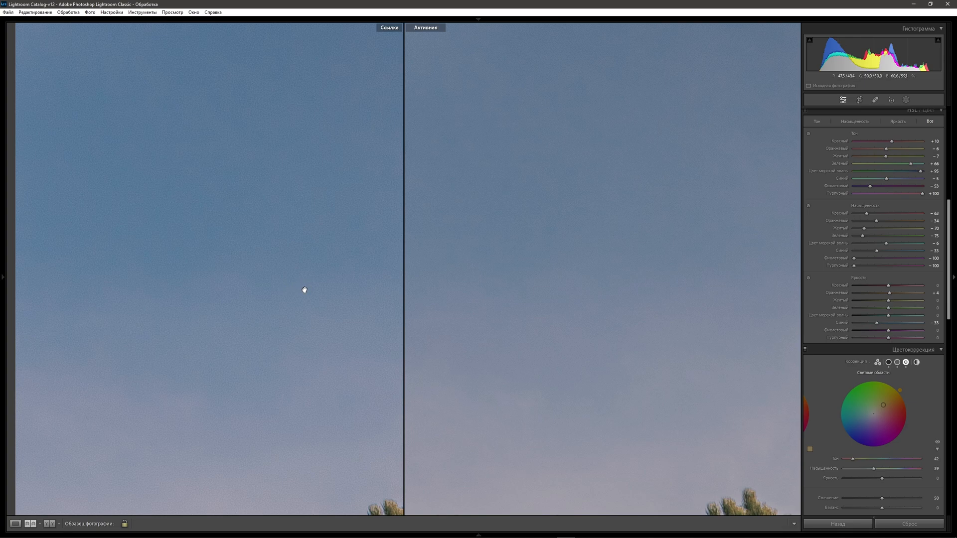
- Set the sharpening amount to 75 and show both photos in full again
drag(951, 265, 948, 360)
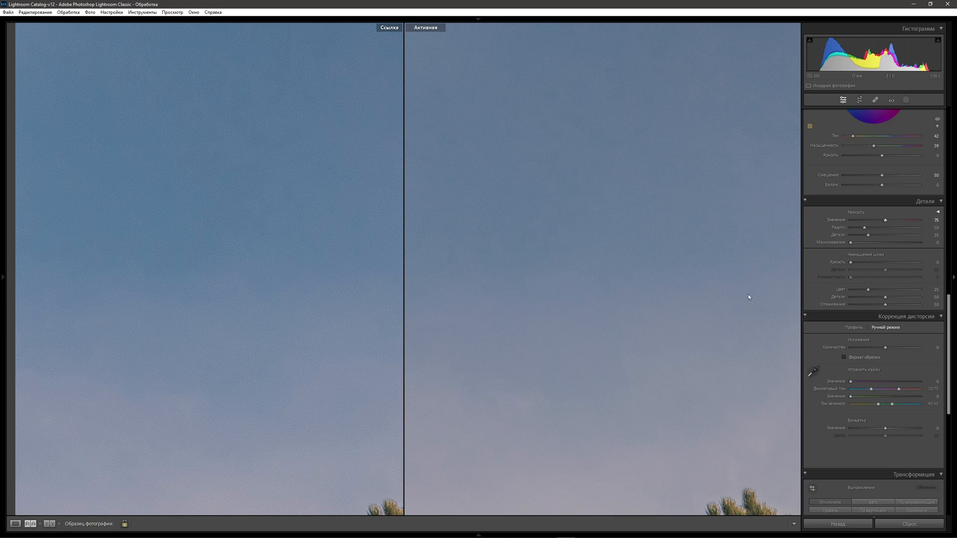
click(694, 305)
click(298, 313)
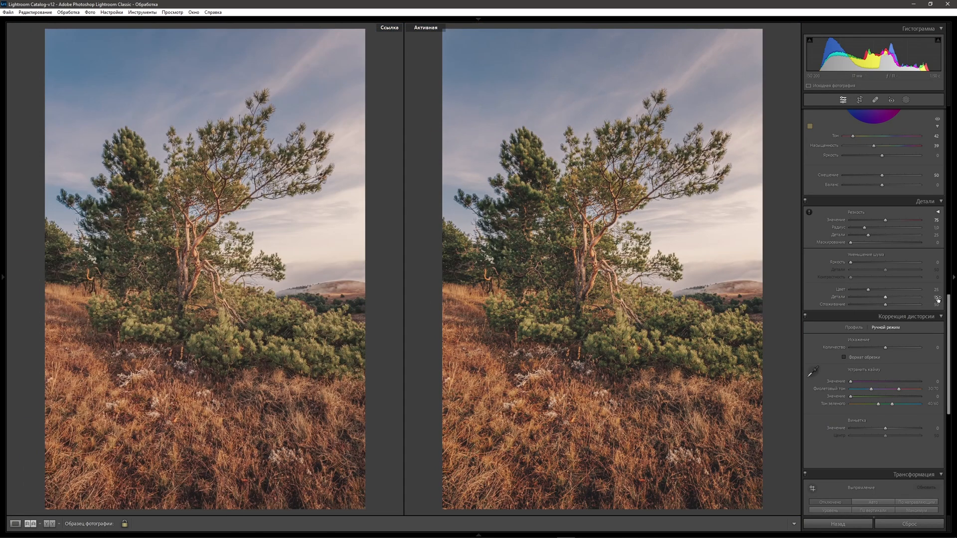
- Add grain with amount 10, size 35 and roughness 10, judging it on the active photo's enlarged sky
drag(949, 305, 949, 403)
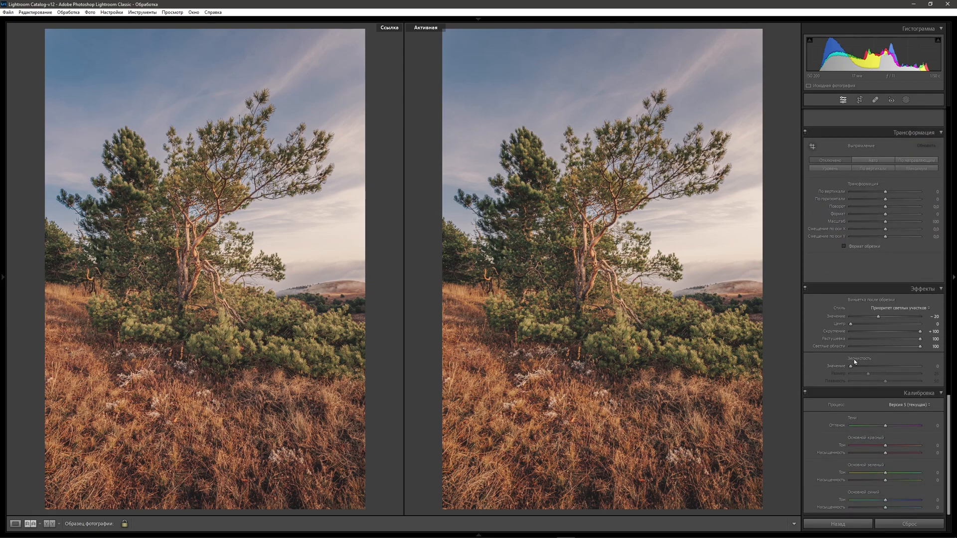
click(509, 111)
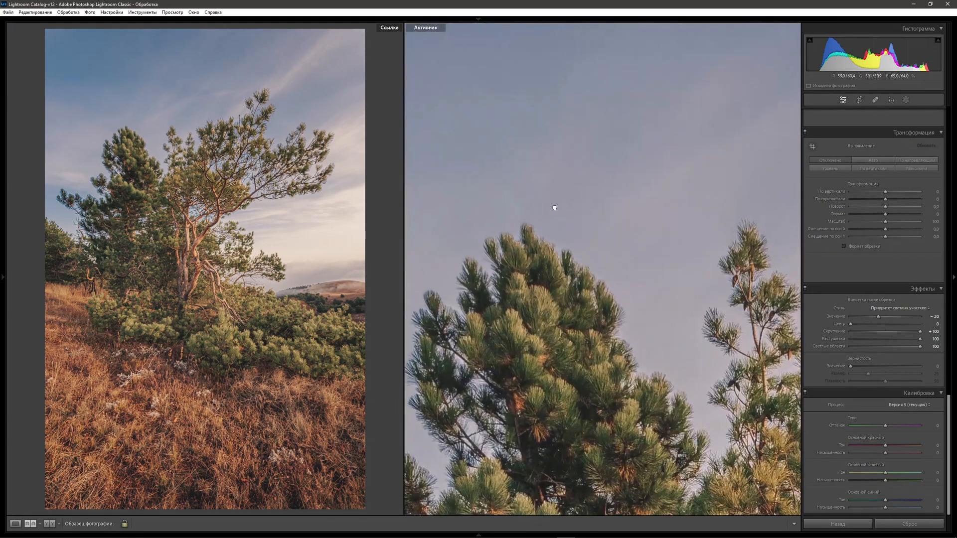
drag(554, 207, 615, 300)
drag(565, 248, 585, 255)
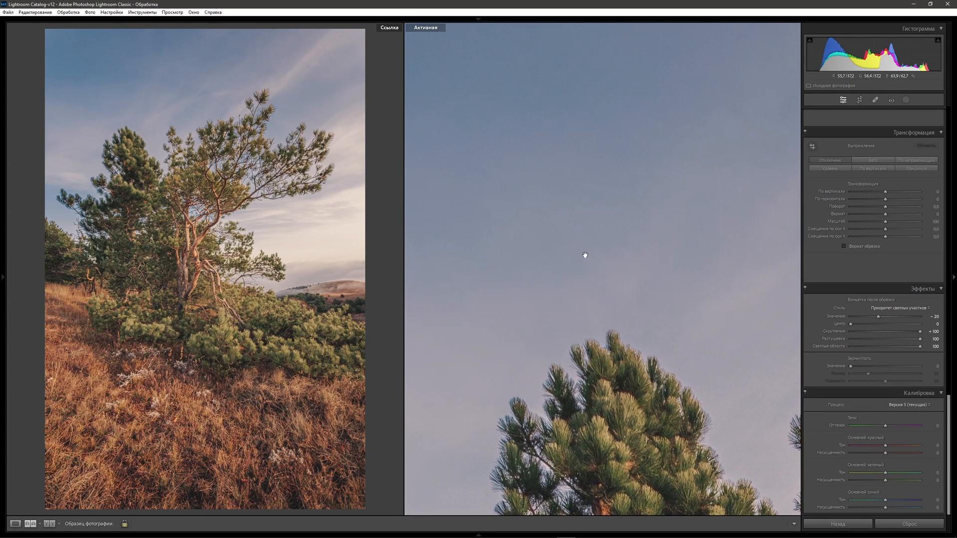
mouse_move(3, 279)
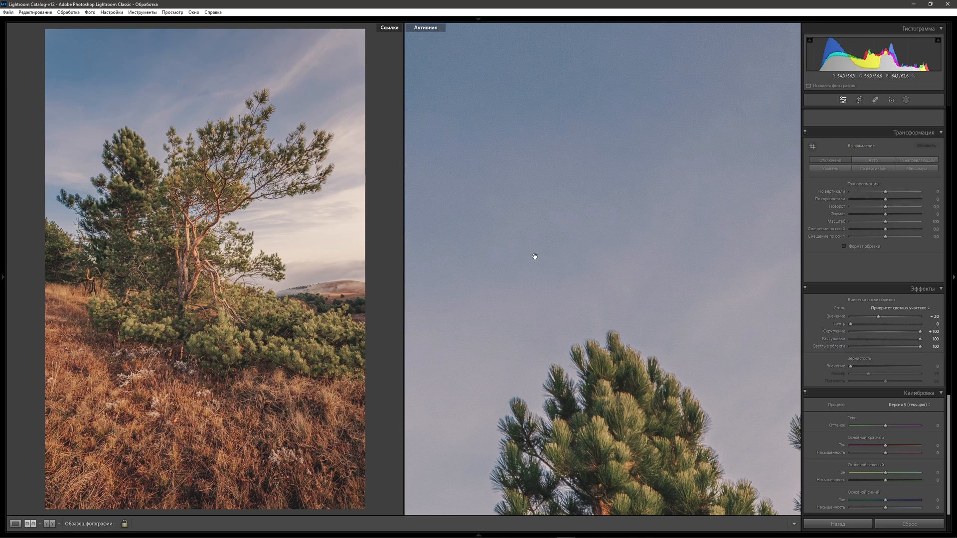
drag(510, 164, 587, 255)
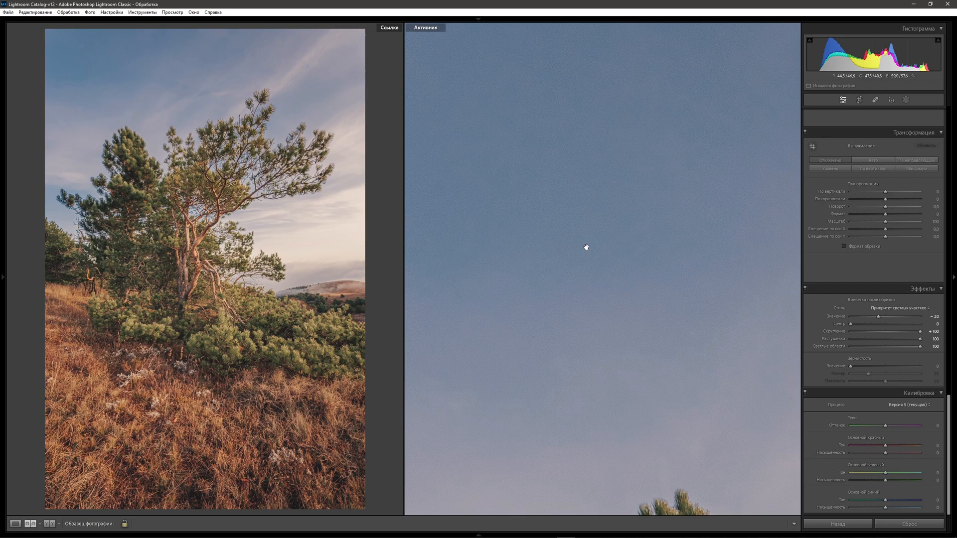
click(936, 366)
text(10)
click(936, 374)
text(35)
click(935, 381)
- Test a grain roughness of 74 on the enlarged sky and settle on 15
drag(581, 242, 603, 319)
drag(576, 289, 487, 163)
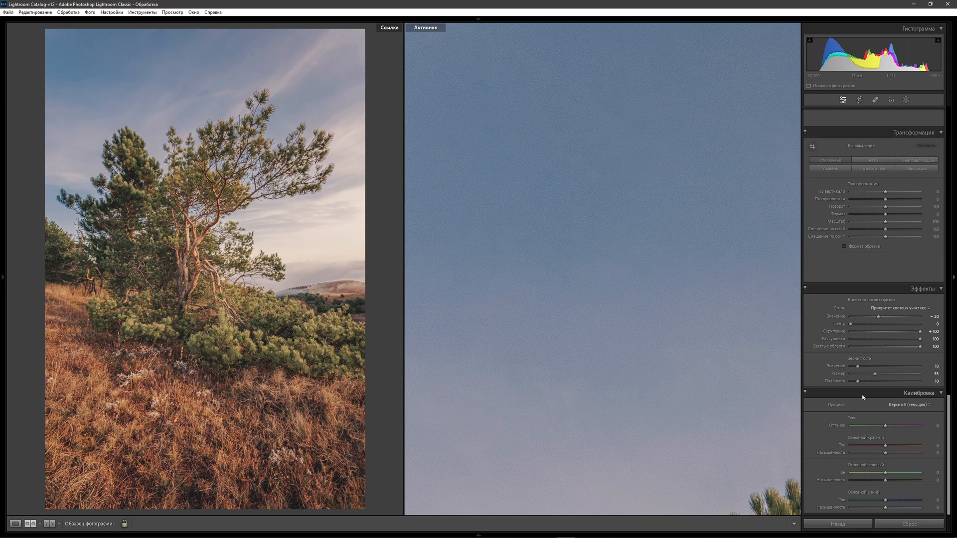
drag(540, 232, 545, 256)
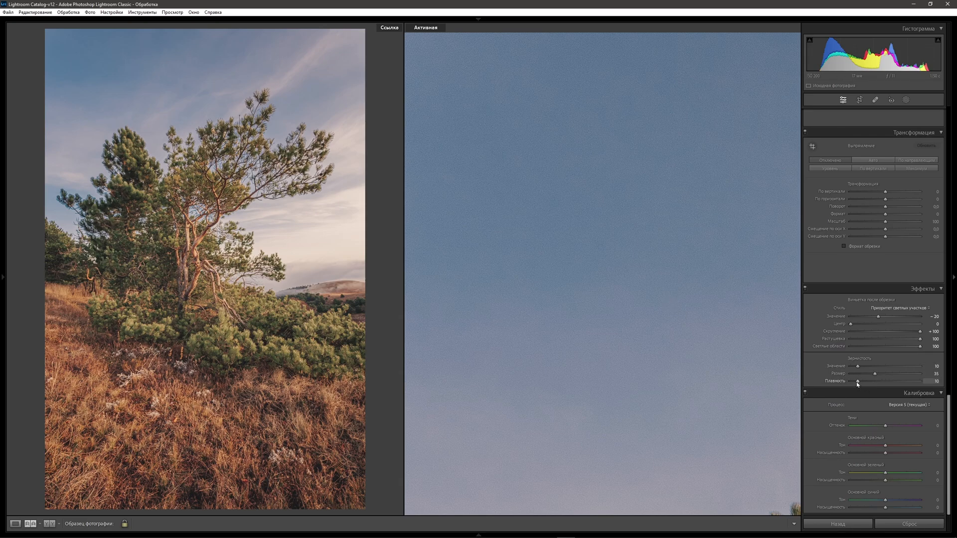
drag(858, 383, 902, 384)
drag(568, 203, 600, 231)
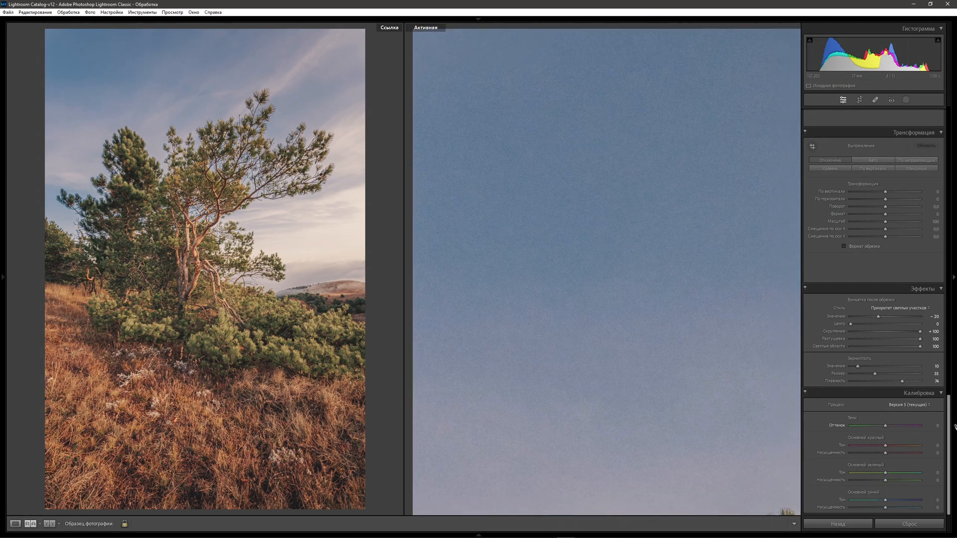
drag(904, 381, 879, 387)
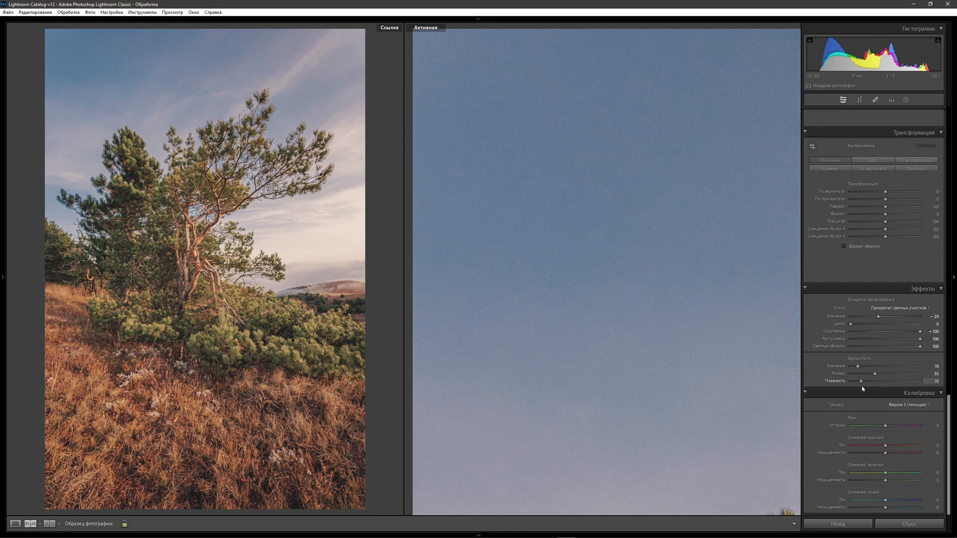